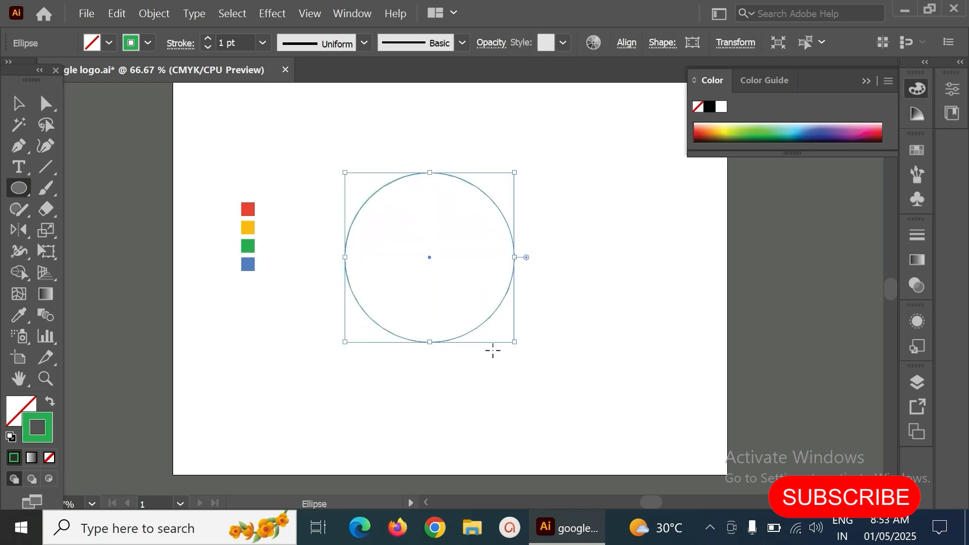
- Set the circle's stroke weight to 40 pt
key("space")
left_click_drag(528, 286, 493, 307)
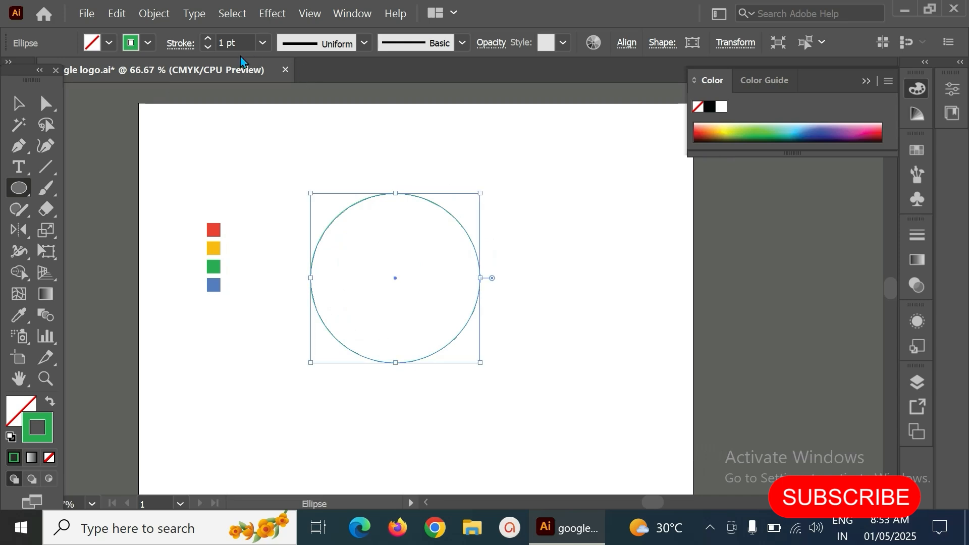
left_click(261, 44)
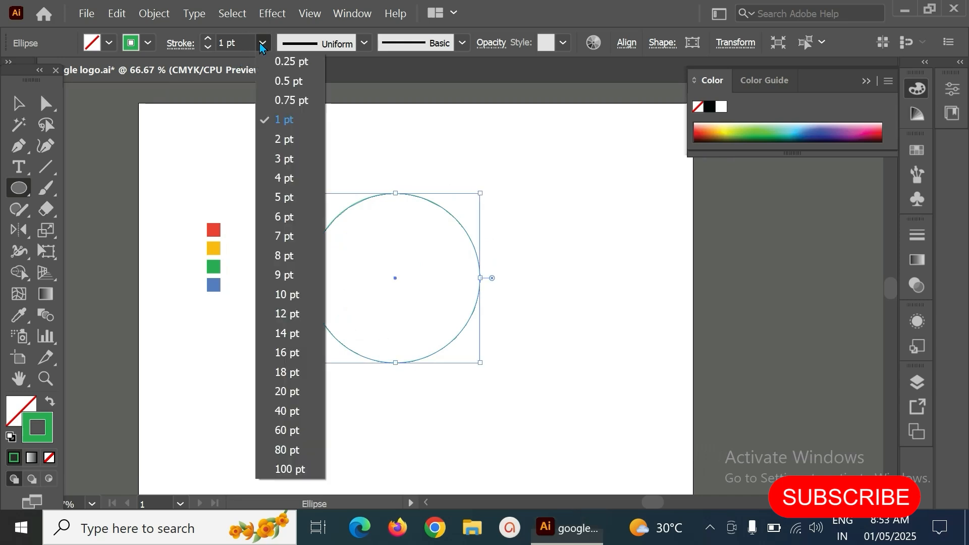
left_click(297, 408)
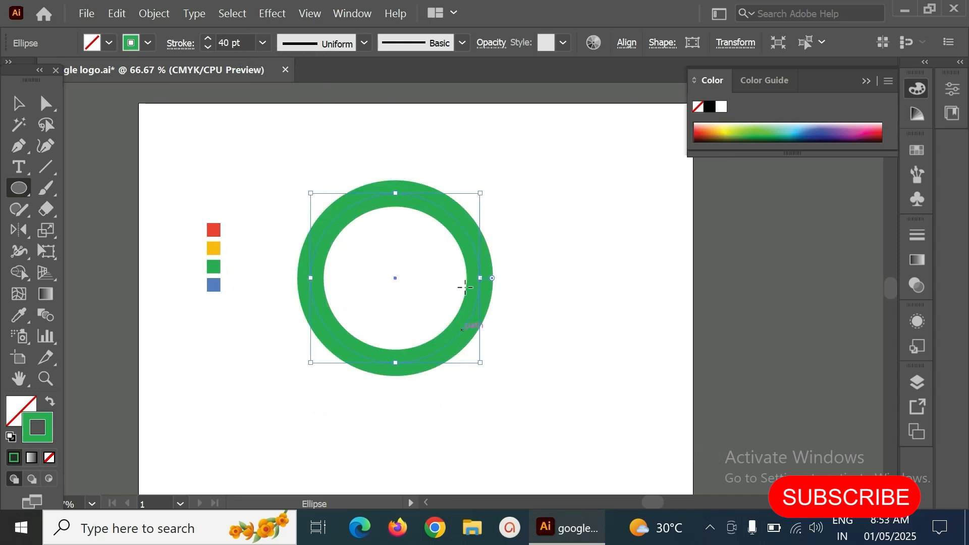
- Draw a vertical line through the ring's centre, extending past top and bottom, and set its stroke to 1 pt
left_click(19, 103)
left_click_drag(450, 217, 412, 246)
left_click(386, 204)
left_click(472, 194)
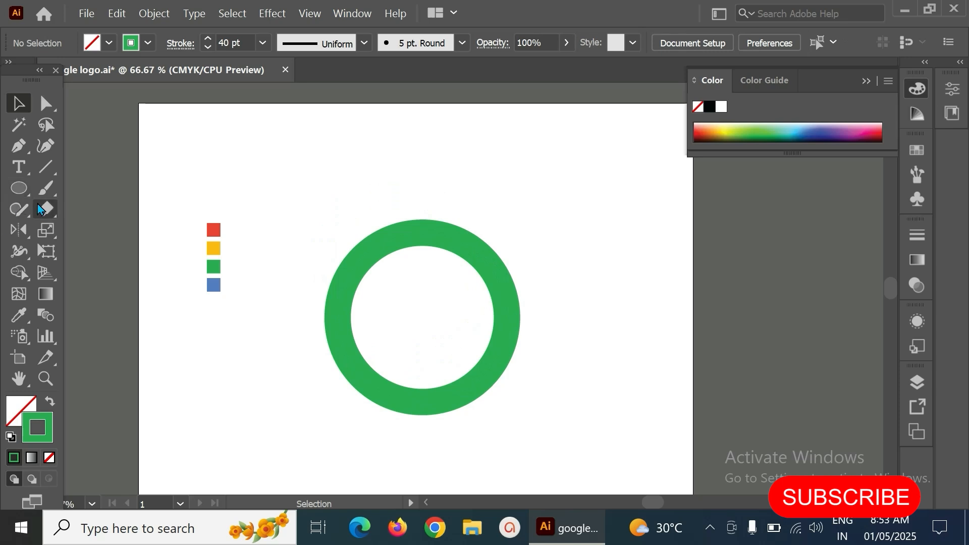
left_click(45, 167)
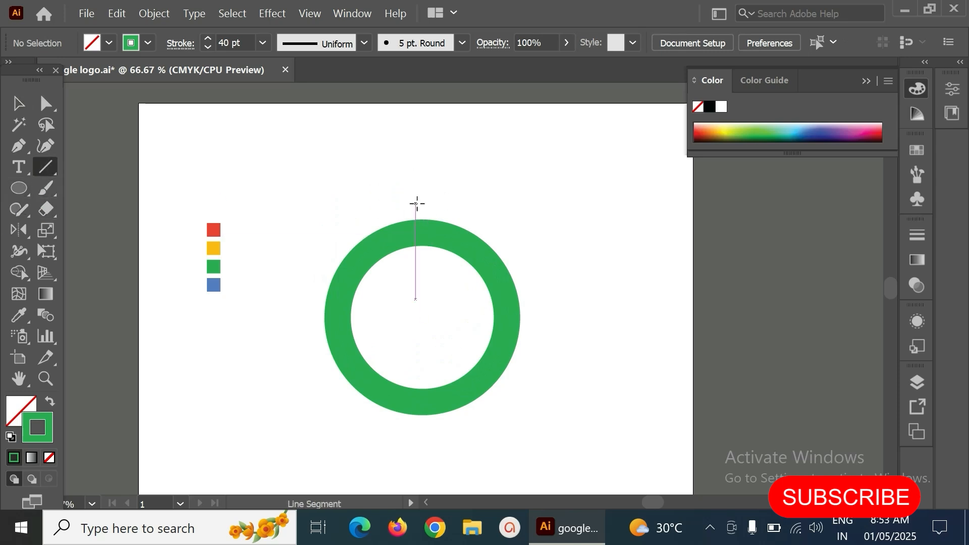
mouse_move(418, 172)
left_mouse_down()
mouse_move(427, 355)
mouse_move(419, 461)
left_mouse_up()
left_click(262, 43)
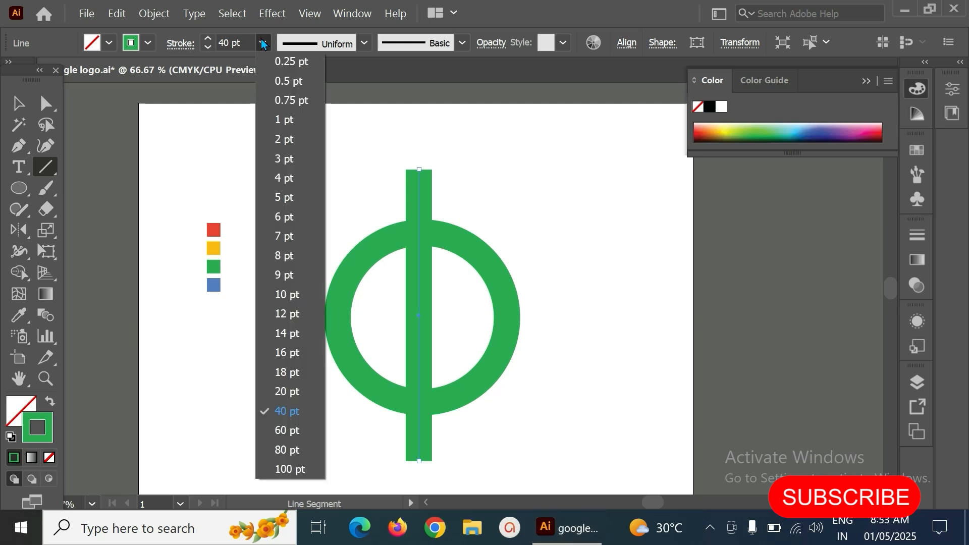
left_click(284, 120)
- Give the vertical line a red stroke sampled from the red swatch
key("v")
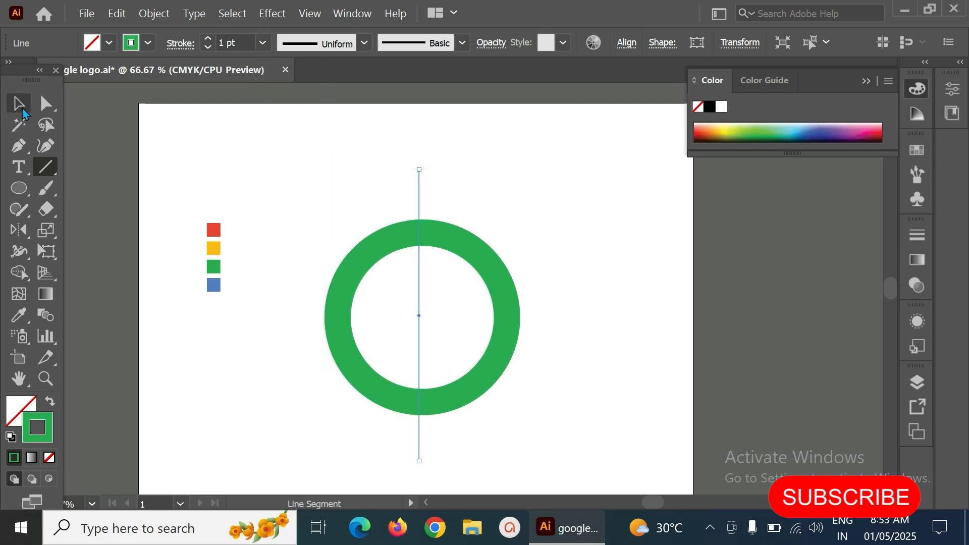
left_click(349, 185)
left_click(419, 177)
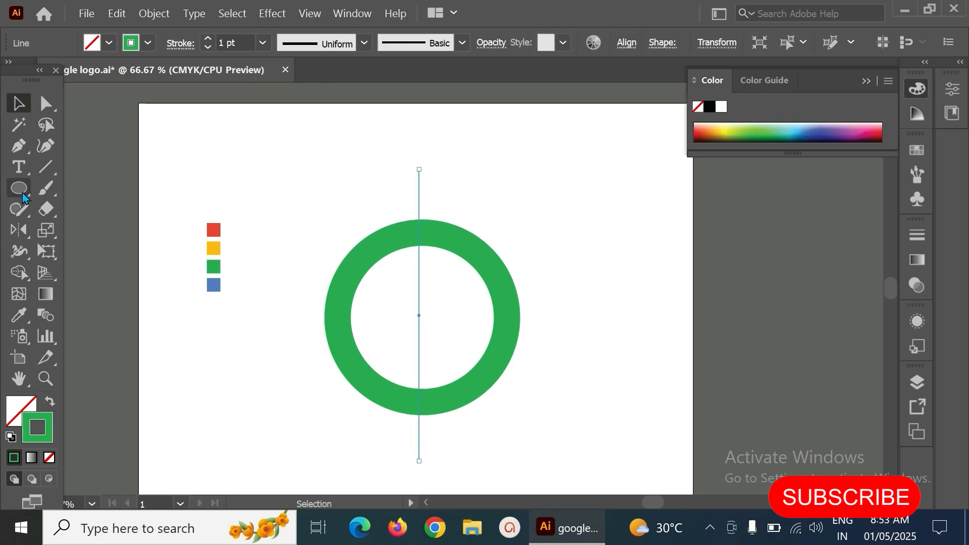
left_click(45, 167)
left_click(19, 105)
left_click(19, 315)
left_click(214, 230)
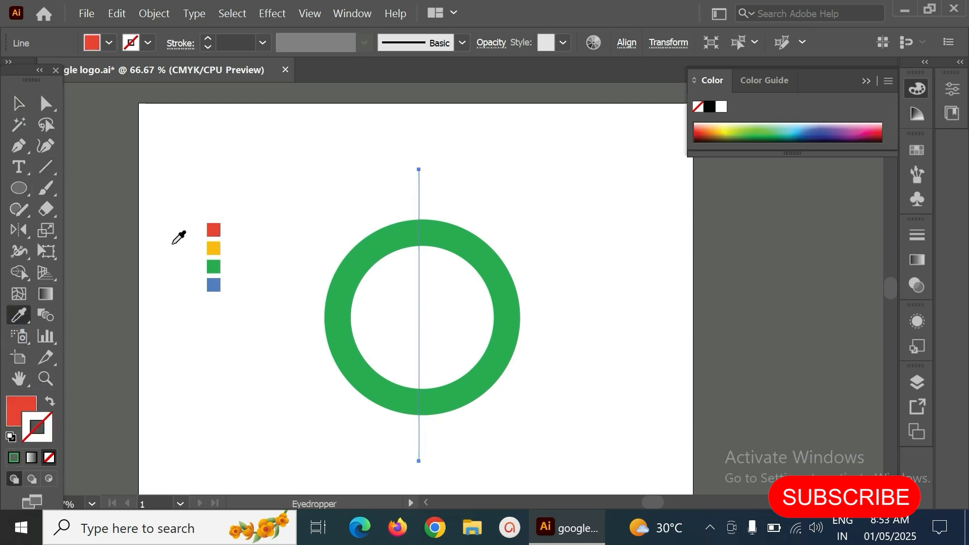
left_click(50, 403)
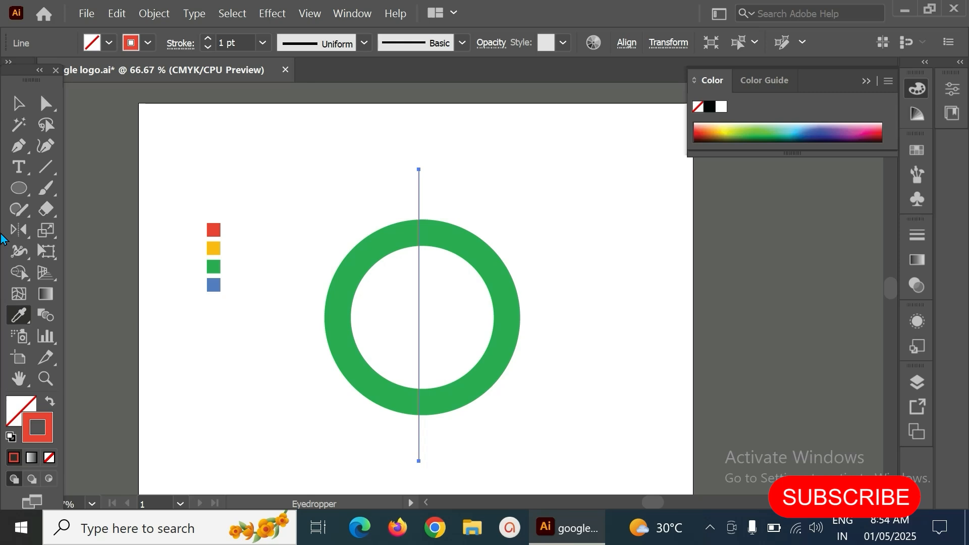
- Copy the red vertical line, paste it in place, and rotate the copy to lie horizontally
left_click(18, 104)
left_click(382, 187)
left_click(418, 196)
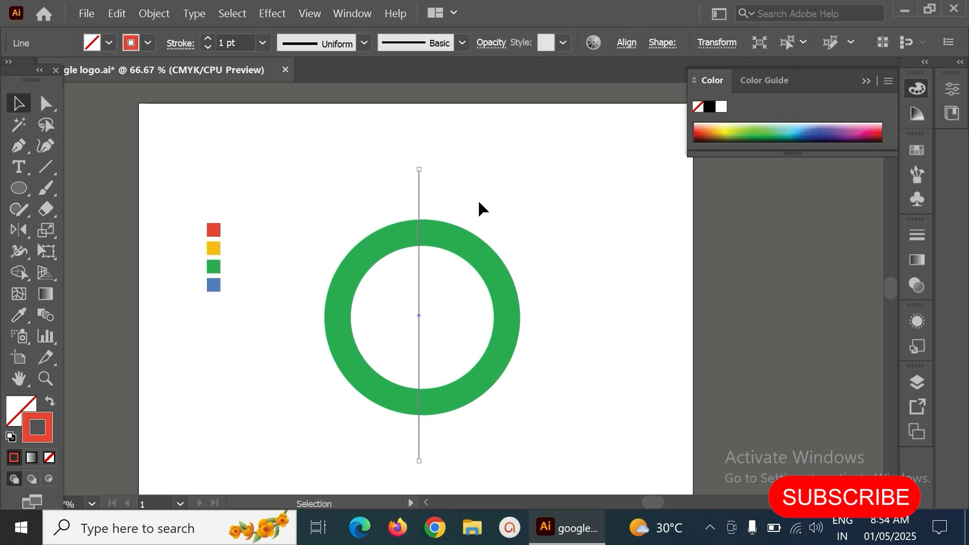
left_click(117, 13)
left_click(524, 235)
left_click(525, 235)
left_click_drag(391, 176, 444, 209)
left_click(116, 14)
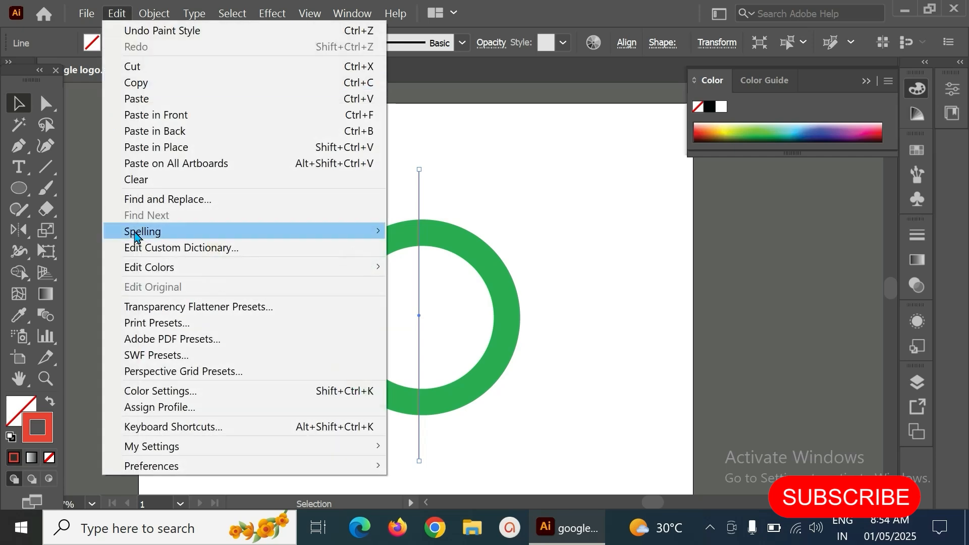
left_click(132, 83)
left_click(117, 13)
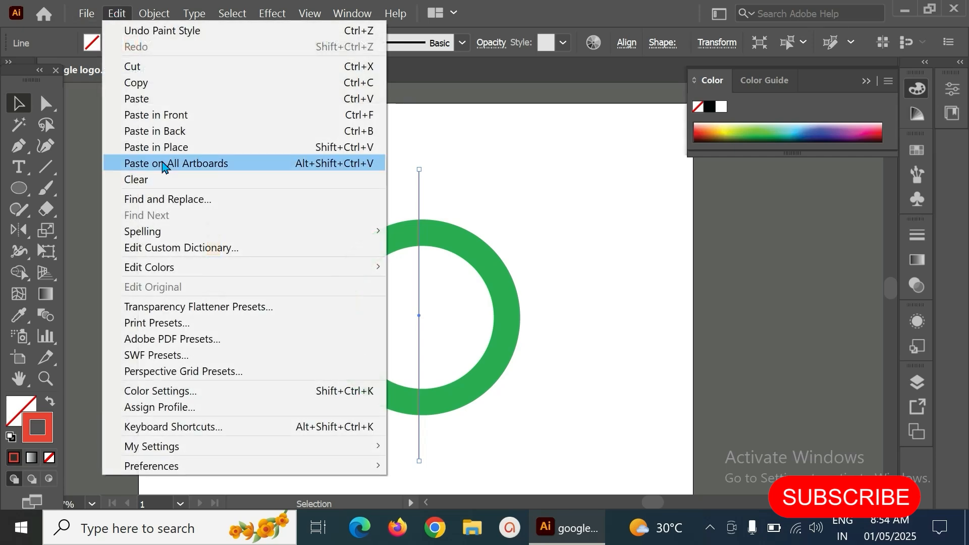
left_click(152, 147)
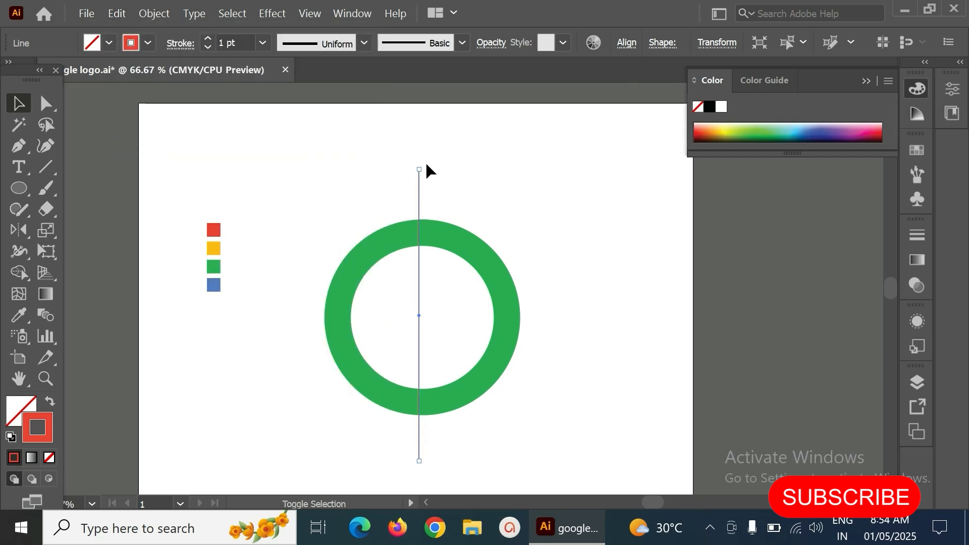
left_click_drag(425, 162, 578, 241)
left_click(574, 197)
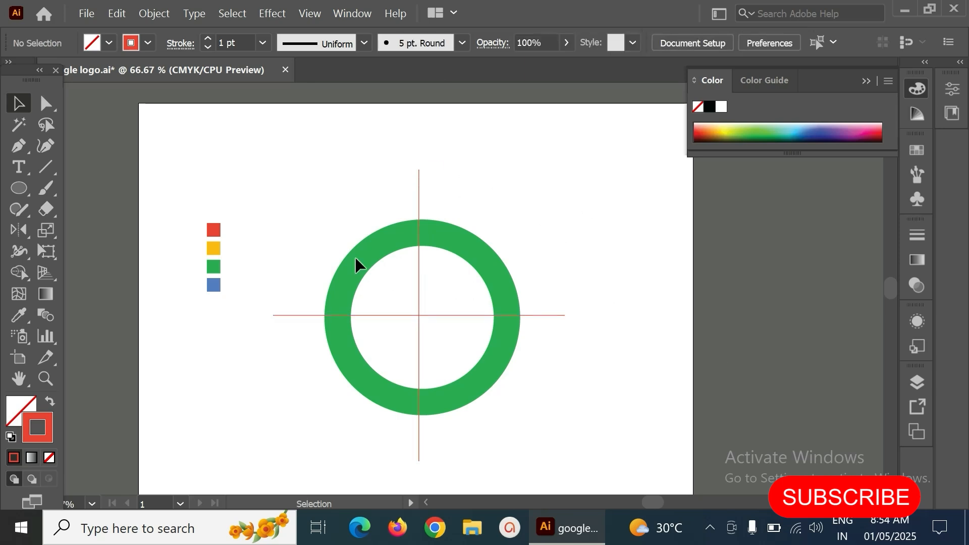
- Select the ring and both lines and align them to each other's horizontal and vertical centres
left_click_drag(248, 135, 609, 479)
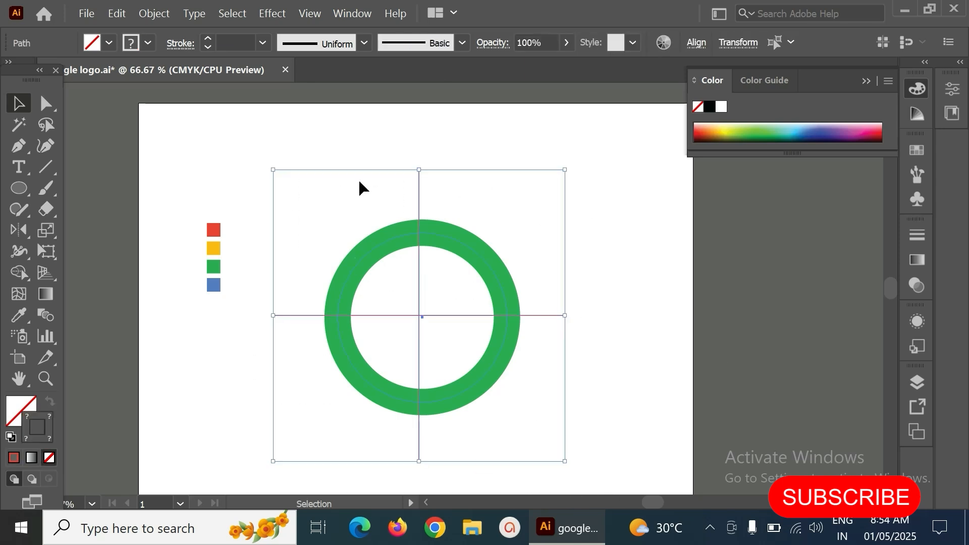
left_click(697, 43)
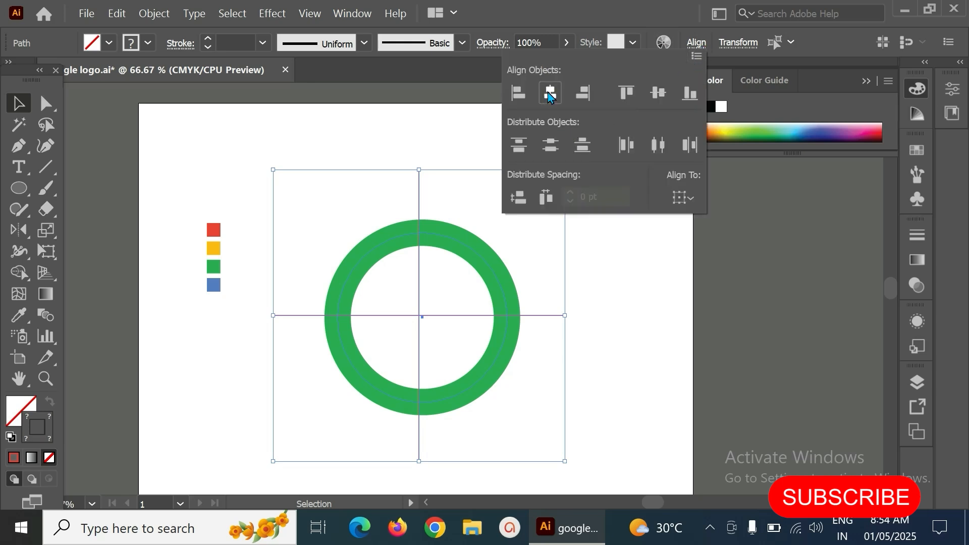
left_click(550, 94)
left_click(658, 94)
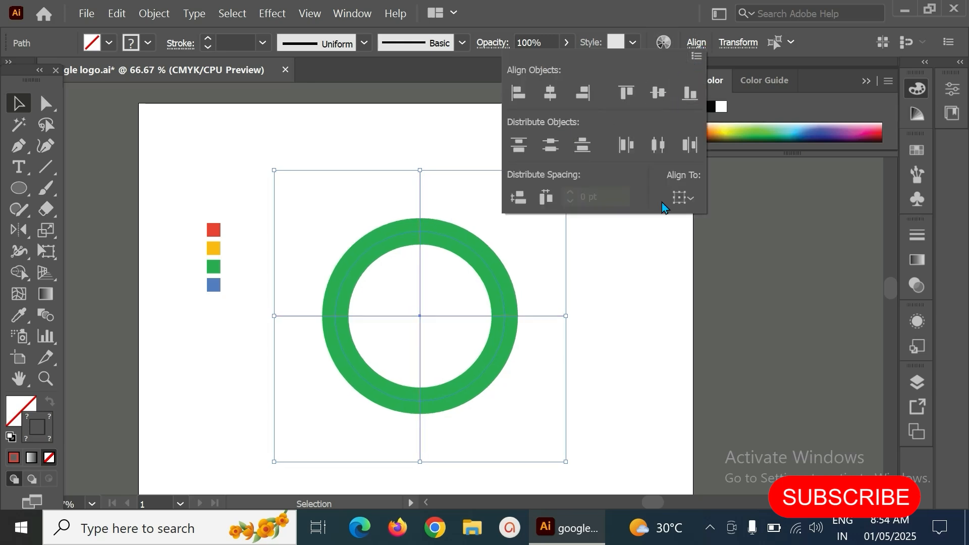
left_click(626, 291)
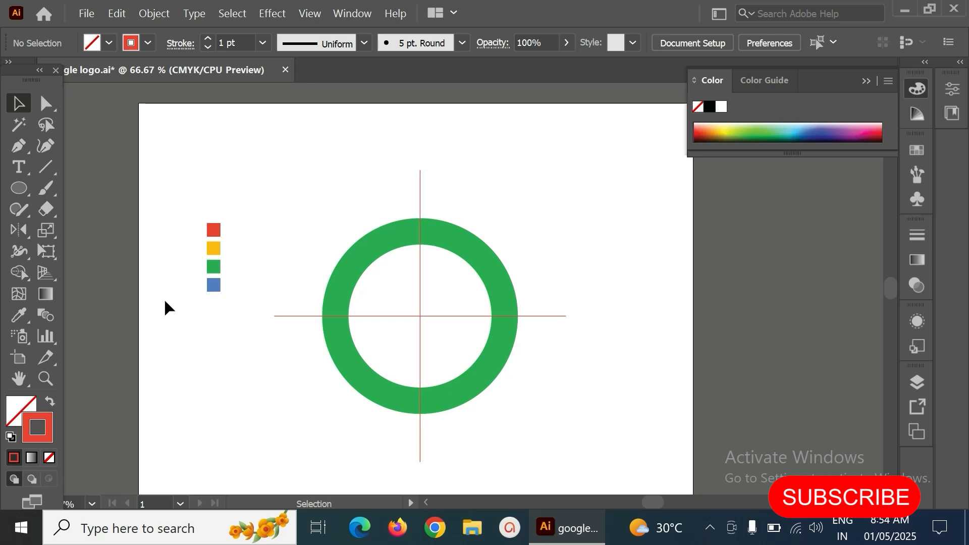
- Draw a horizontal line from the ring's centre to beyond its right edge and set its stroke to 40 pt
left_click_drag(26, 189, 55, 189)
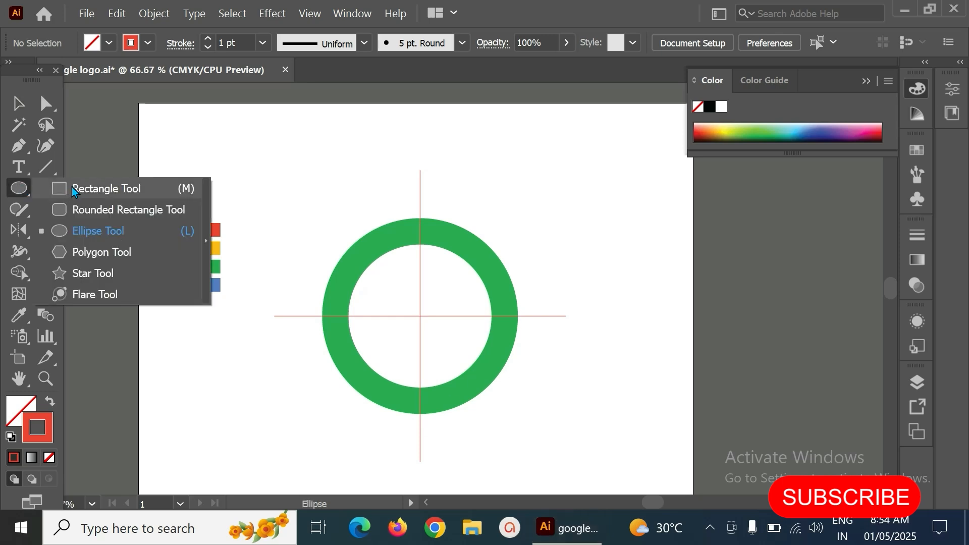
left_click(47, 164)
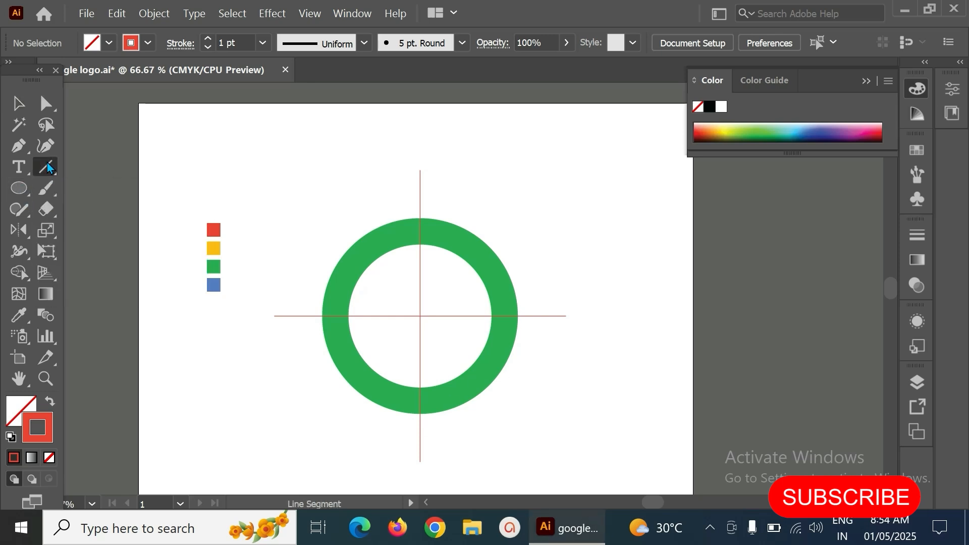
left_click_drag(336, 232, 519, 227)
left_click_drag(16, 192, 33, 189)
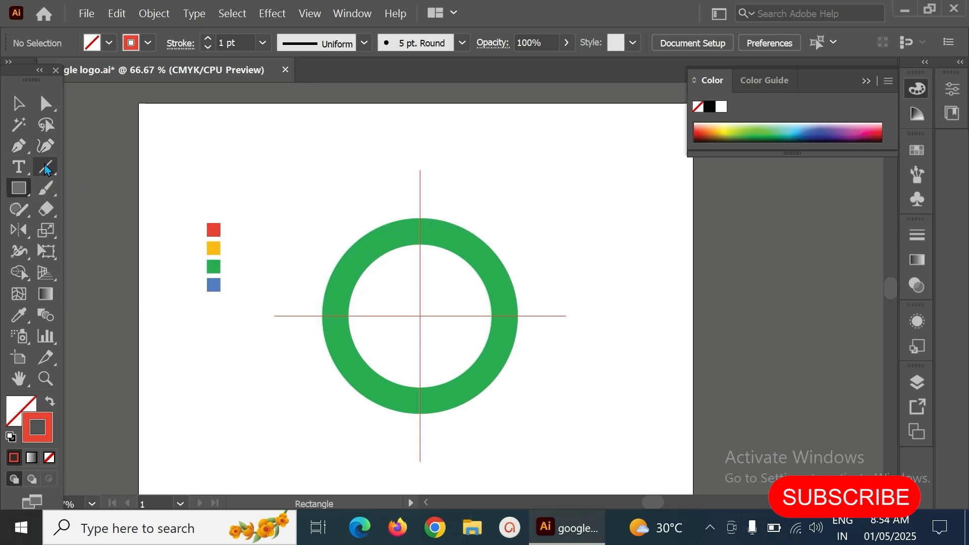
key("backslash")
left_click_drag(422, 318, 613, 327)
left_click(19, 103)
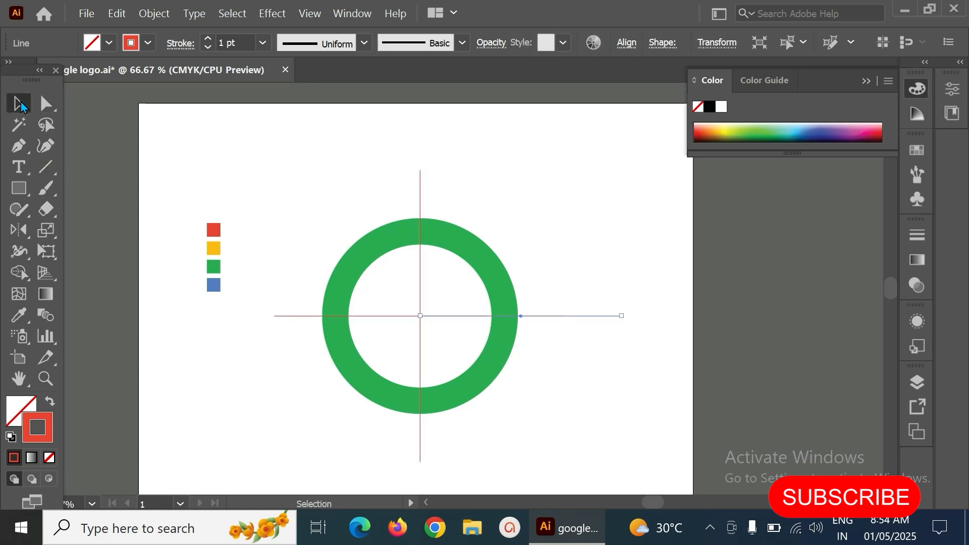
left_click(262, 43)
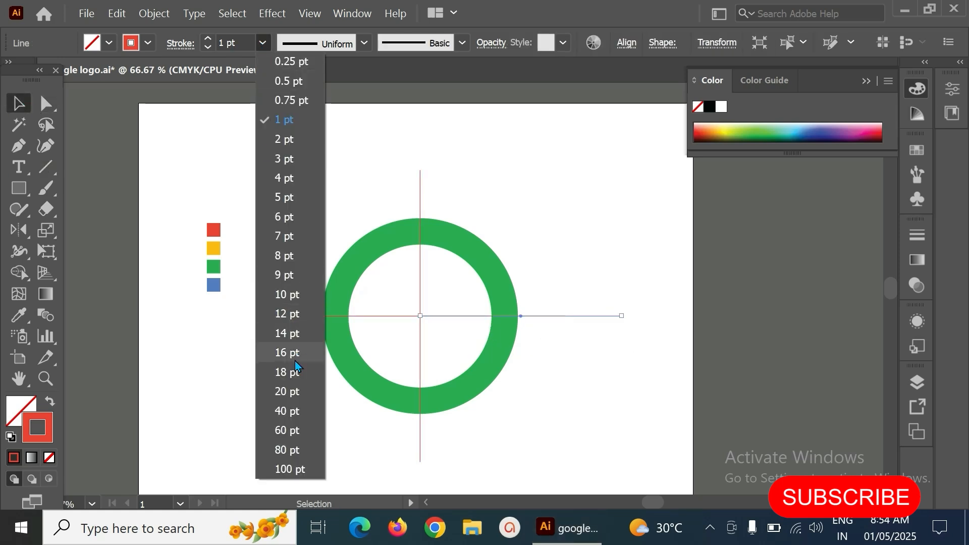
left_click(288, 410)
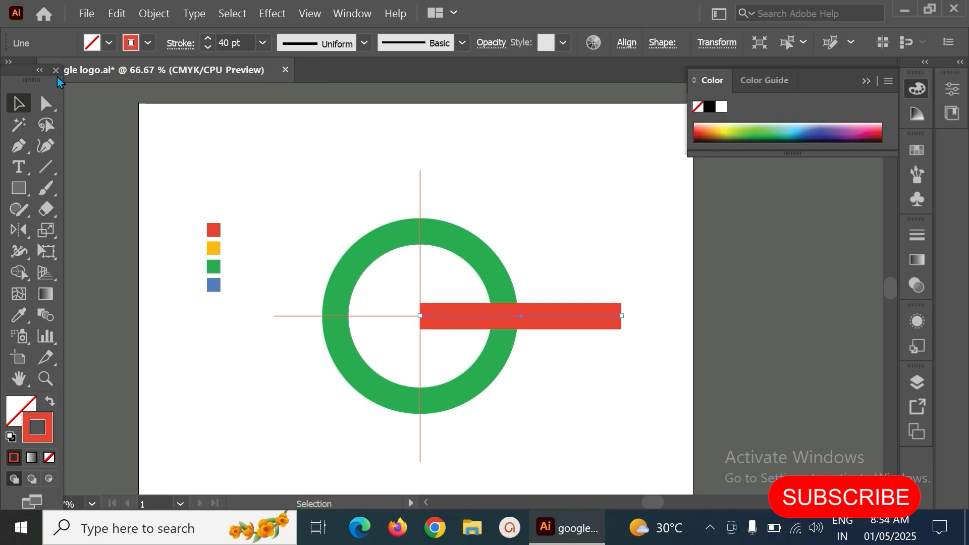
- Give the thin horizontal line a blue stroke sampled from the blue swatch
left_click(536, 231)
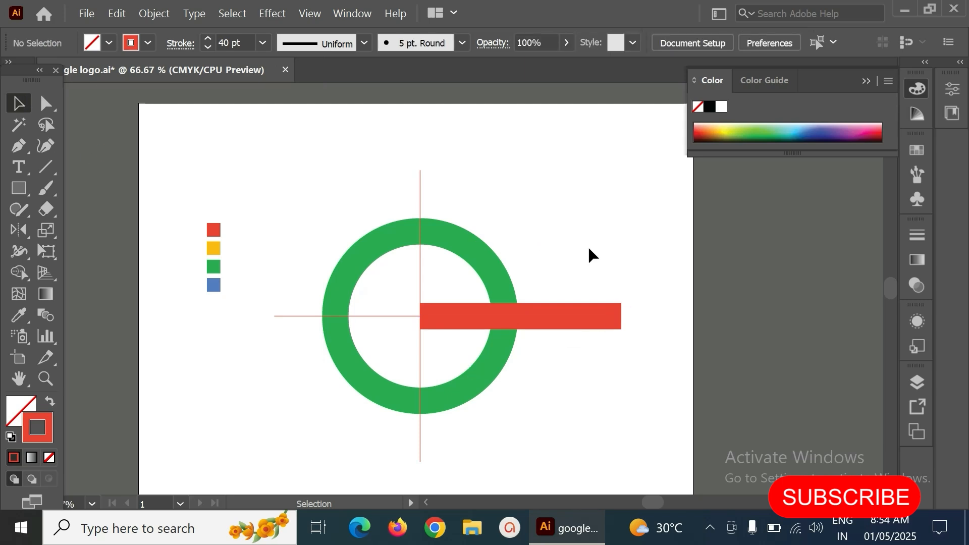
left_click(599, 321)
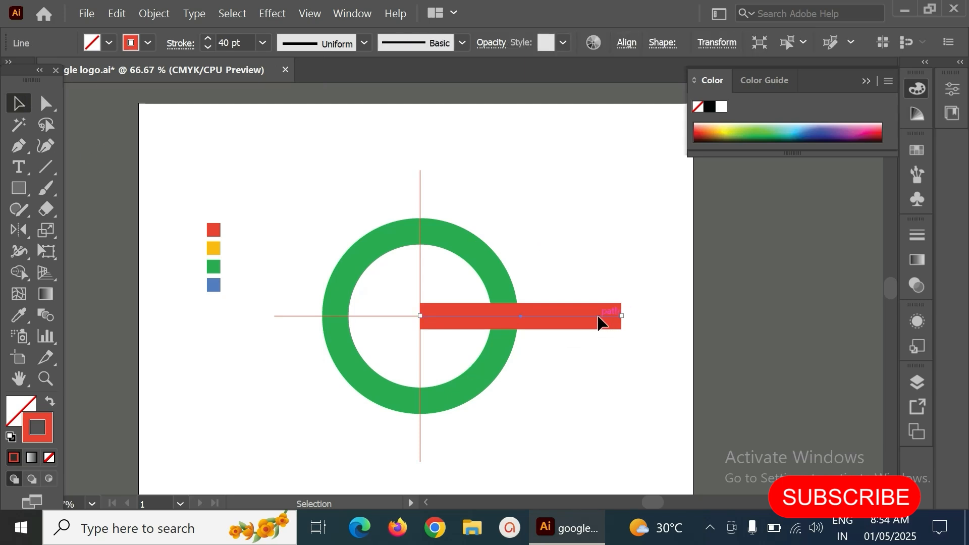
left_click(533, 214)
left_click(382, 316)
key("i")
left_click(214, 286)
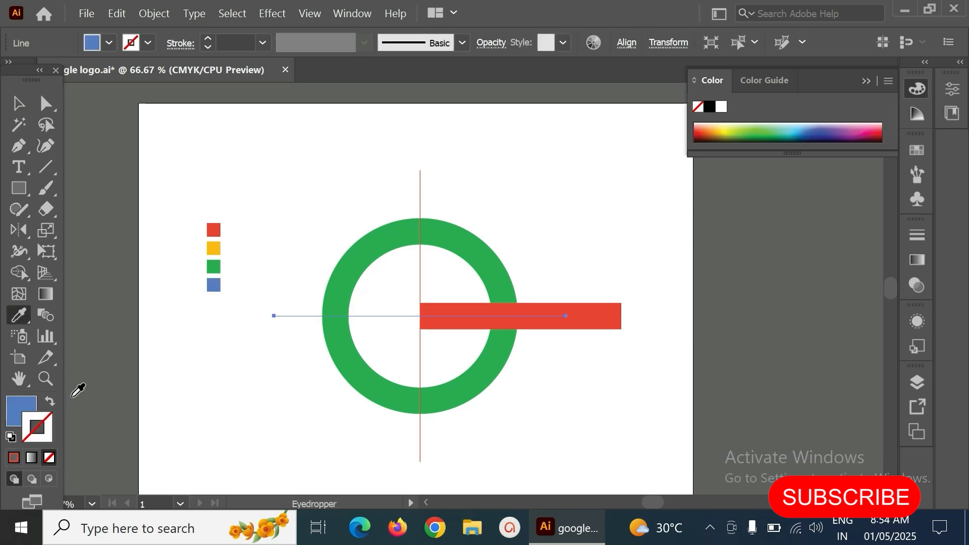
left_click(49, 404)
left_click(17, 105)
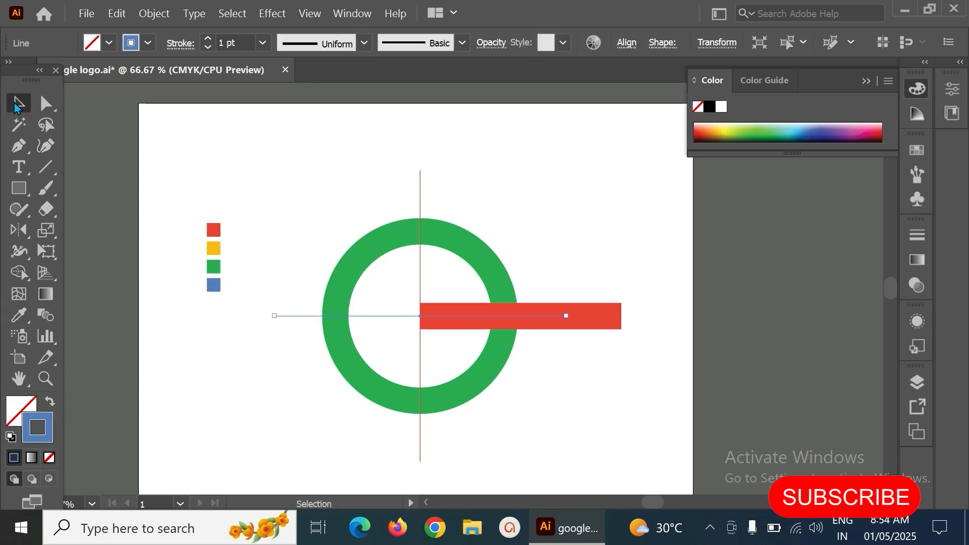
- Bring the blue horizontal line to the front
left_click(224, 144)
left_click(291, 317)
right_click(292, 317)
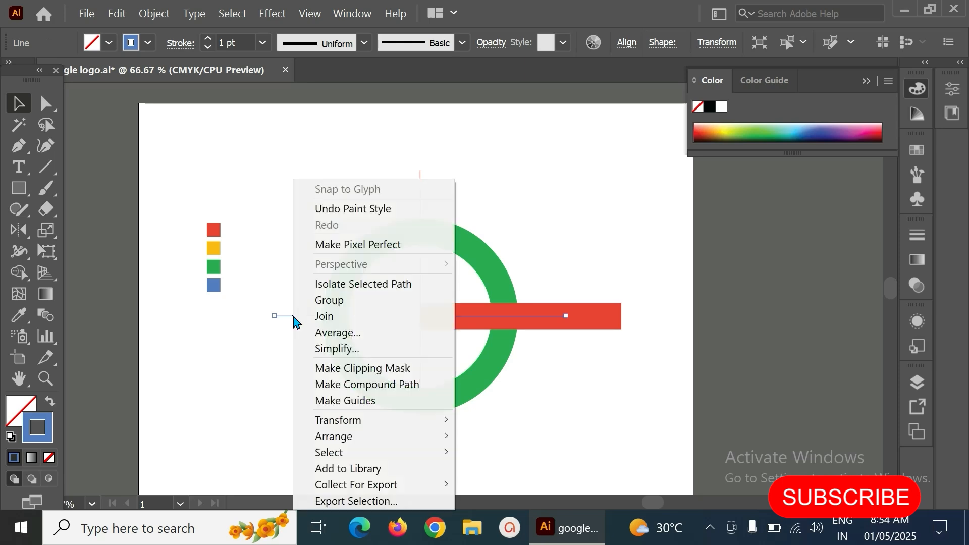
mouse_move(360, 442)
left_click(510, 435)
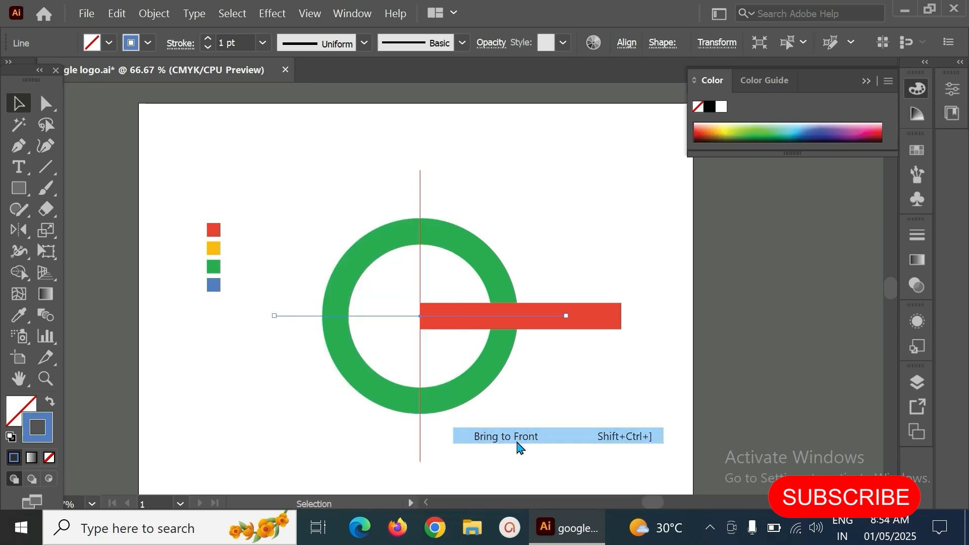
left_click(574, 261)
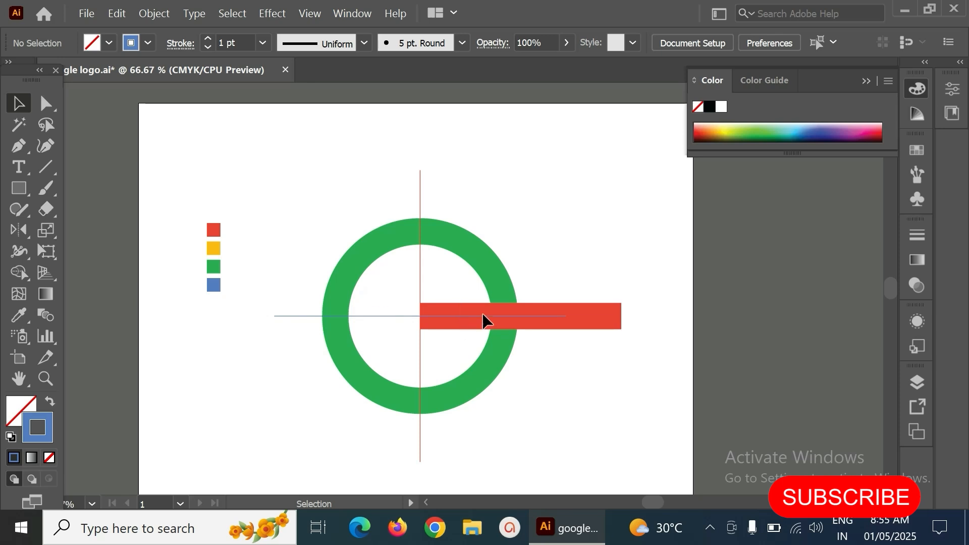
- Give the thin vertical line a yellow stroke sampled from the yellow swatch
left_click(421, 200)
left_click(19, 315)
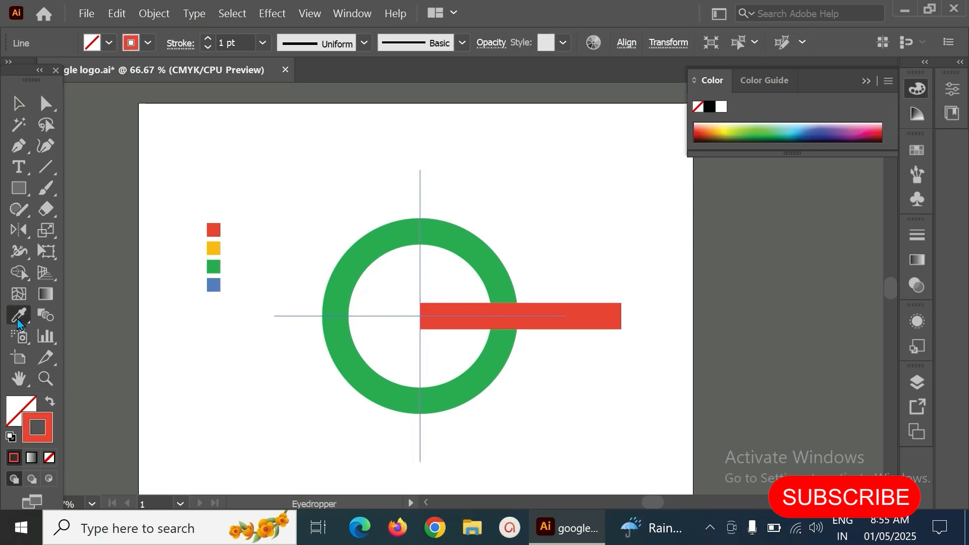
left_click(214, 249)
left_click(46, 403)
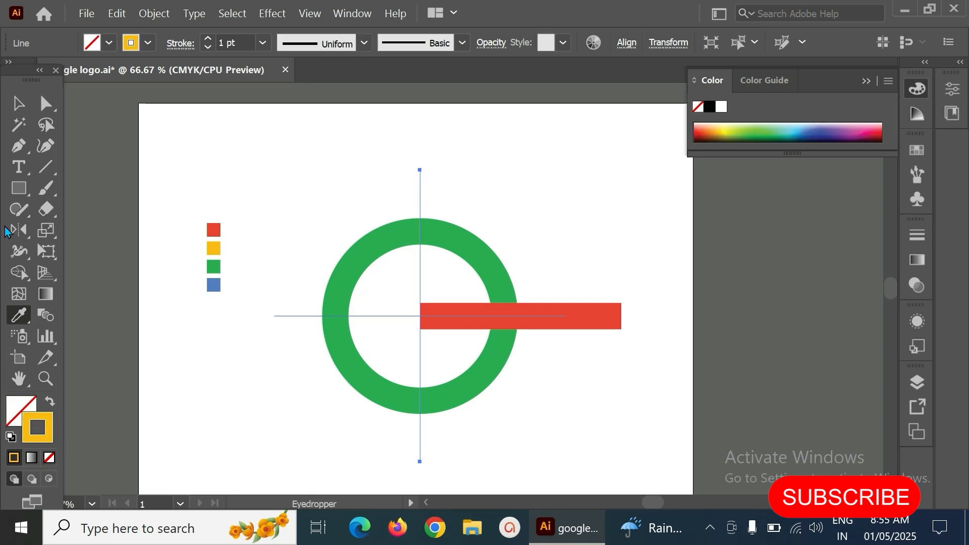
- Duplicate the blue horizontal guide line in place
left_click(18, 103)
left_click_drag(468, 167, 372, 194)
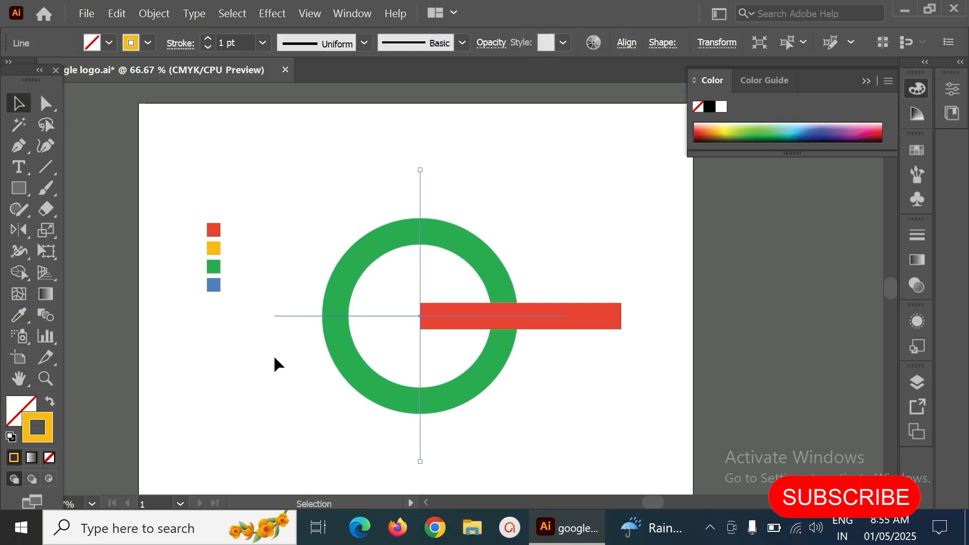
left_click(291, 316, "shift")
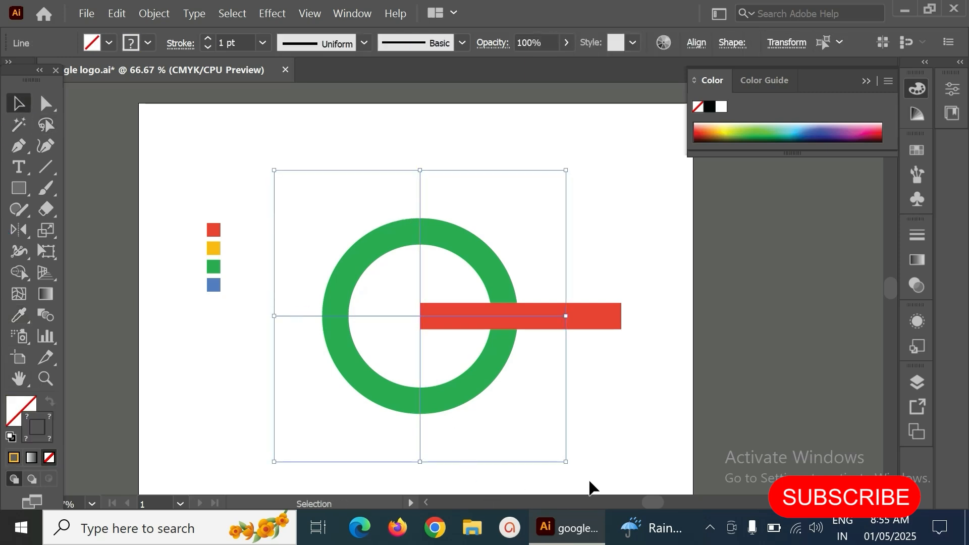
left_click(590, 362)
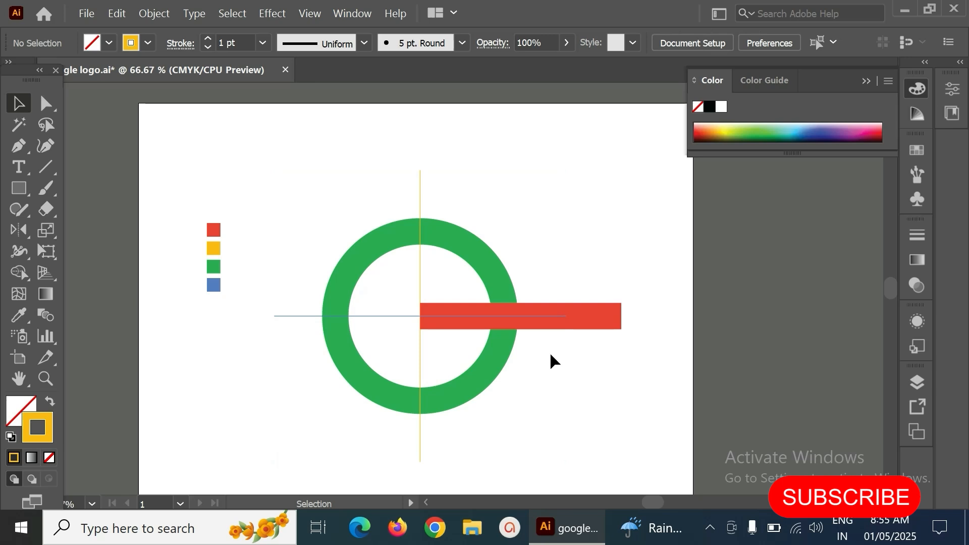
left_click(352, 318)
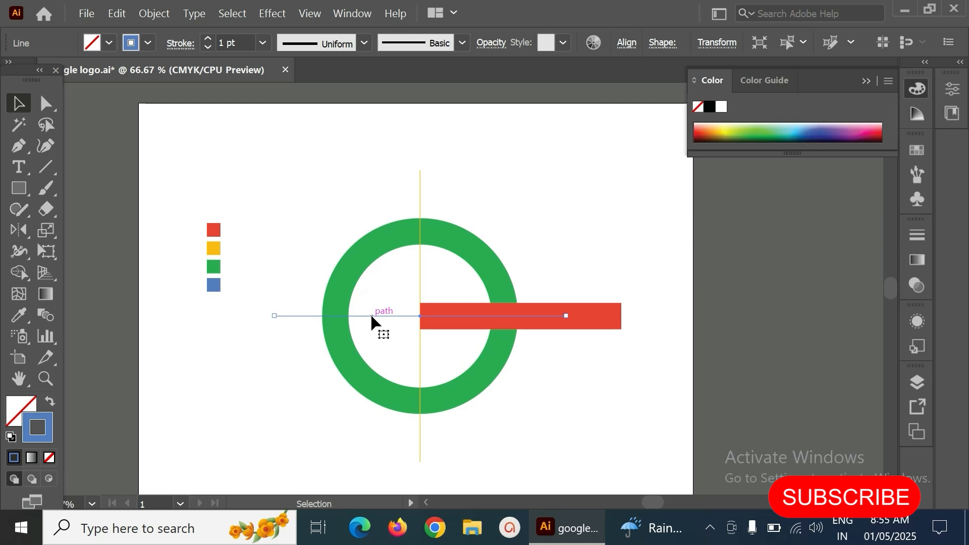
left_click(304, 319)
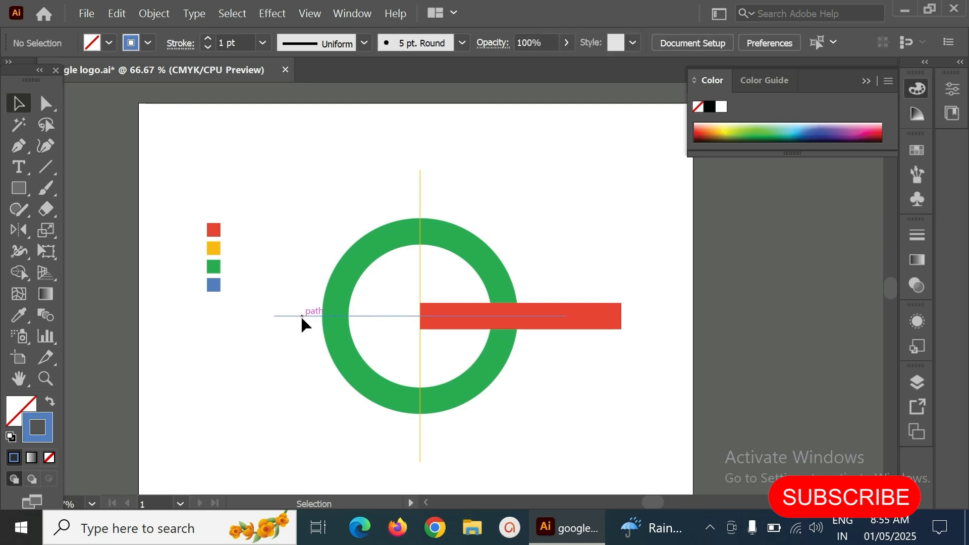
left_click(301, 318)
left_click(117, 15)
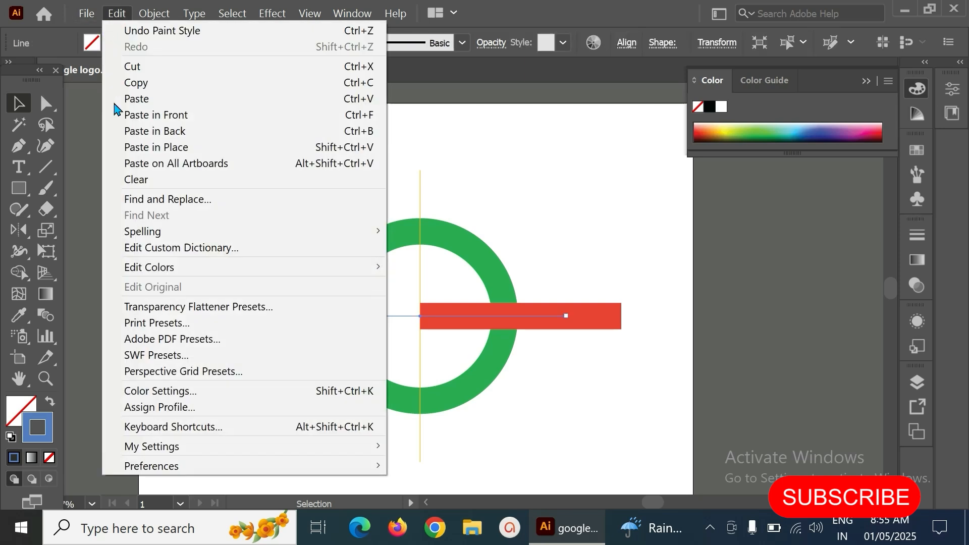
left_click(140, 85)
left_click(112, 16)
left_click(138, 147)
- Select the duplicated horizontal line with the vertical yellow line and rotate both 45 degrees into diagonals
left_click(357, 321)
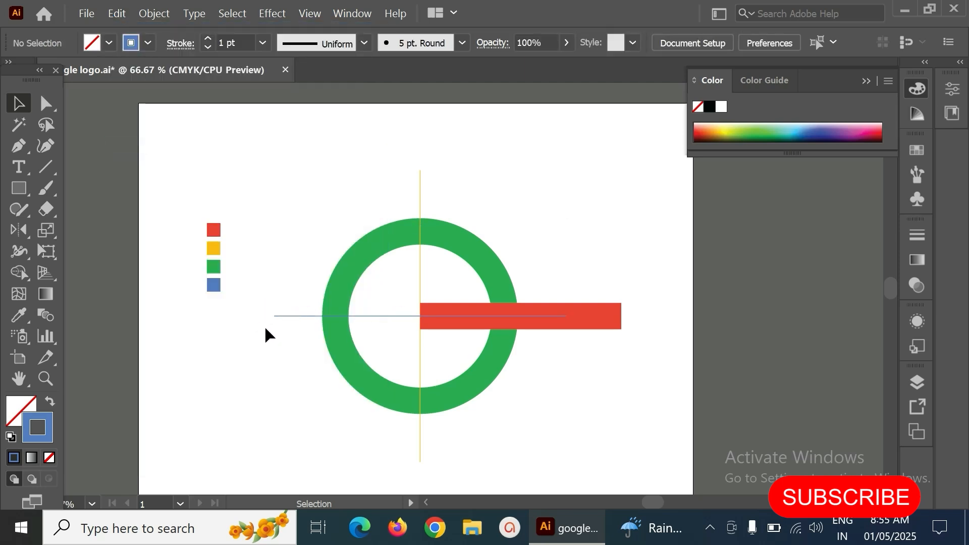
left_click(292, 316)
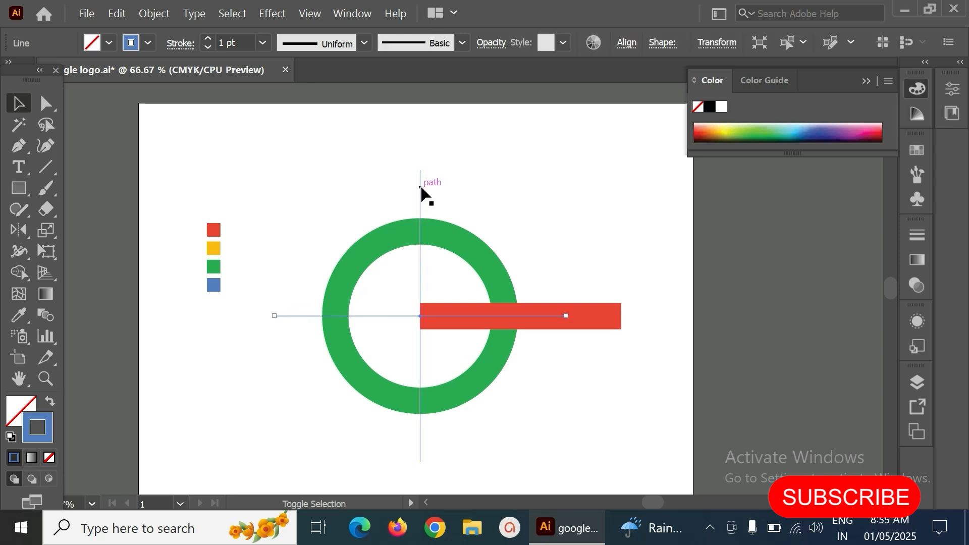
left_click(420, 187, "shift")
left_click(421, 187, "shift")
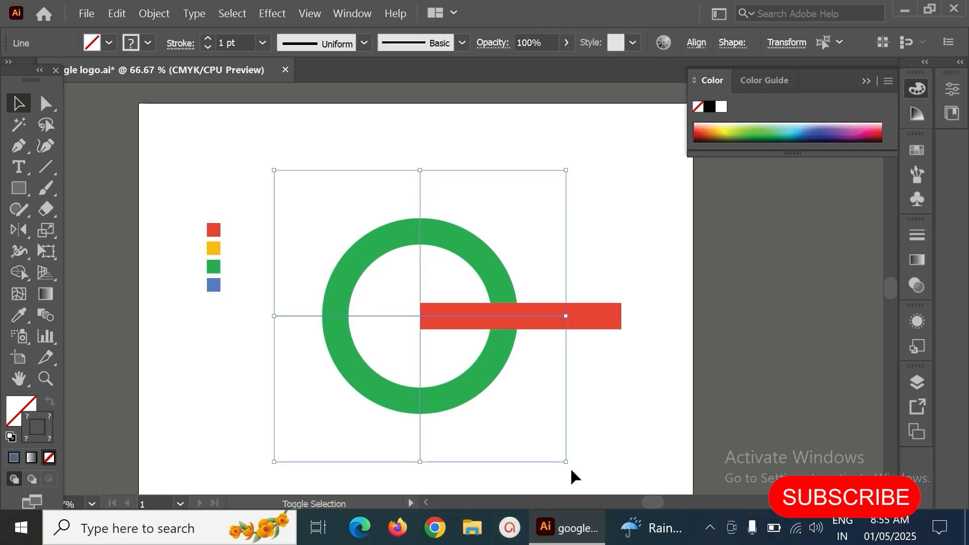
left_click_drag(569, 465, 587, 454)
left_click_drag(606, 412, 614, 379)
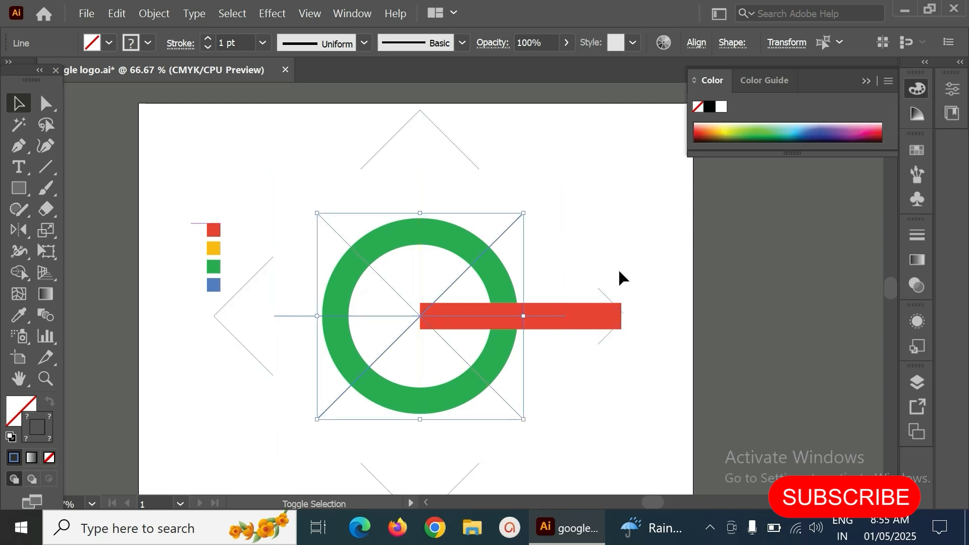
left_click(579, 172)
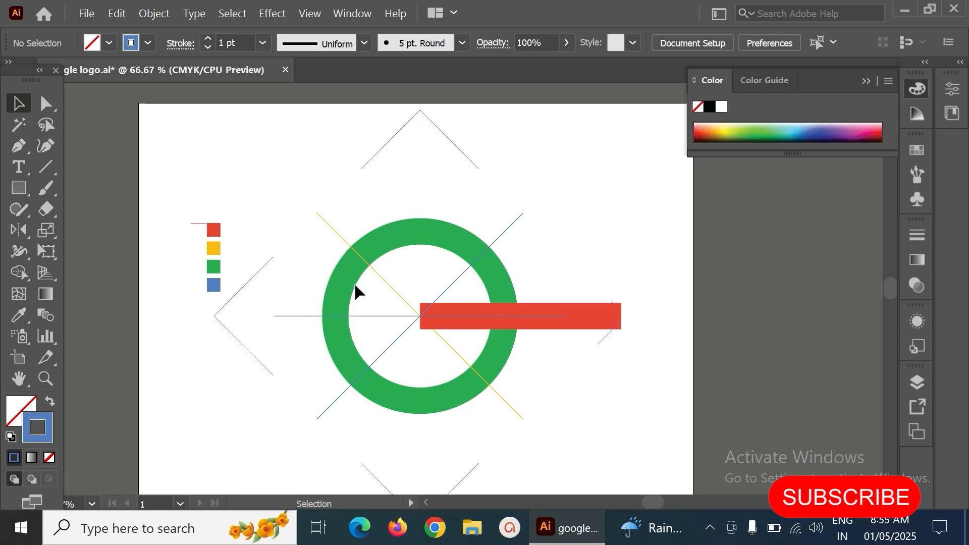
- Move the yellow diagonal line slightly down so it crosses the ring's centre
left_click(397, 290)
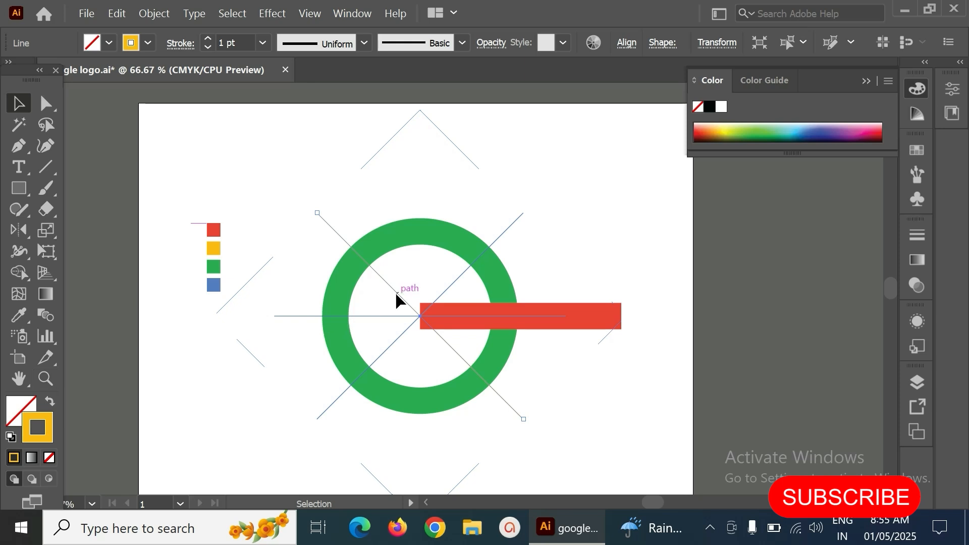
left_click_drag(396, 292, 418, 325)
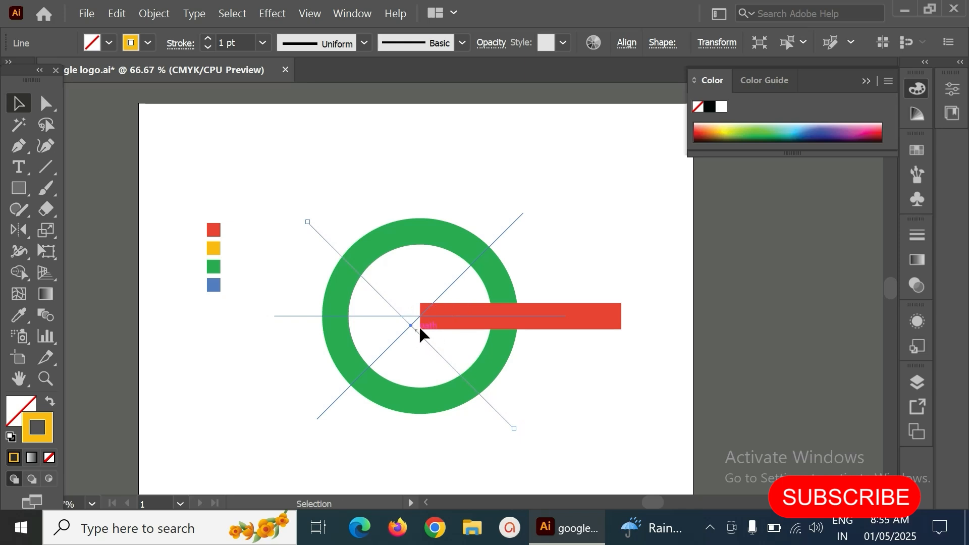
left_click(435, 177)
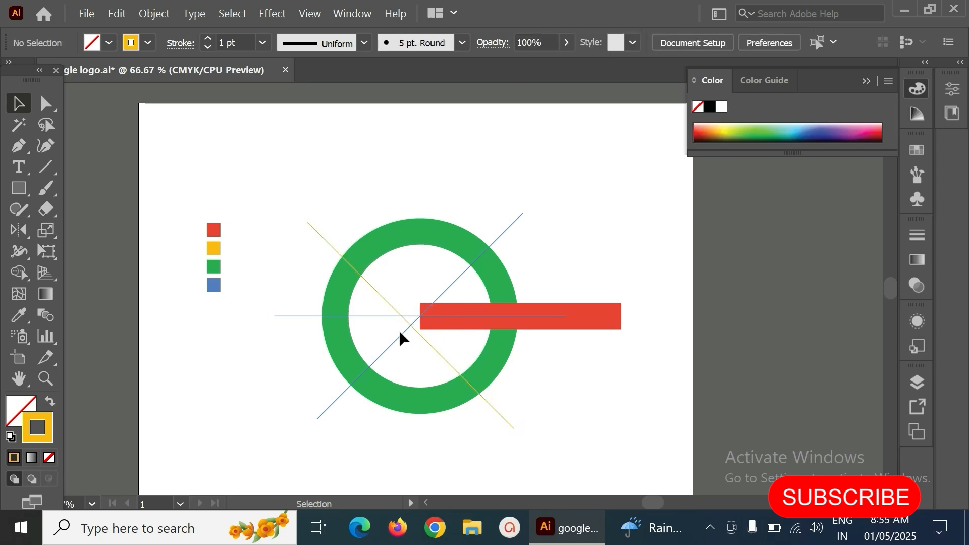
- Duplicate the yellow diagonal line in place
left_click(325, 243)
left_click(330, 239)
left_click(327, 244)
left_click(118, 13)
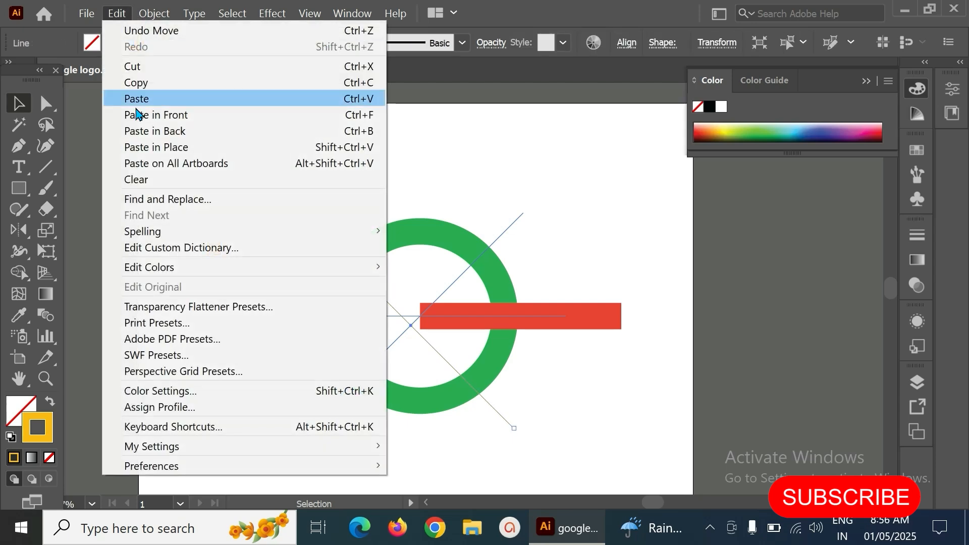
left_click(142, 84)
left_click(117, 14)
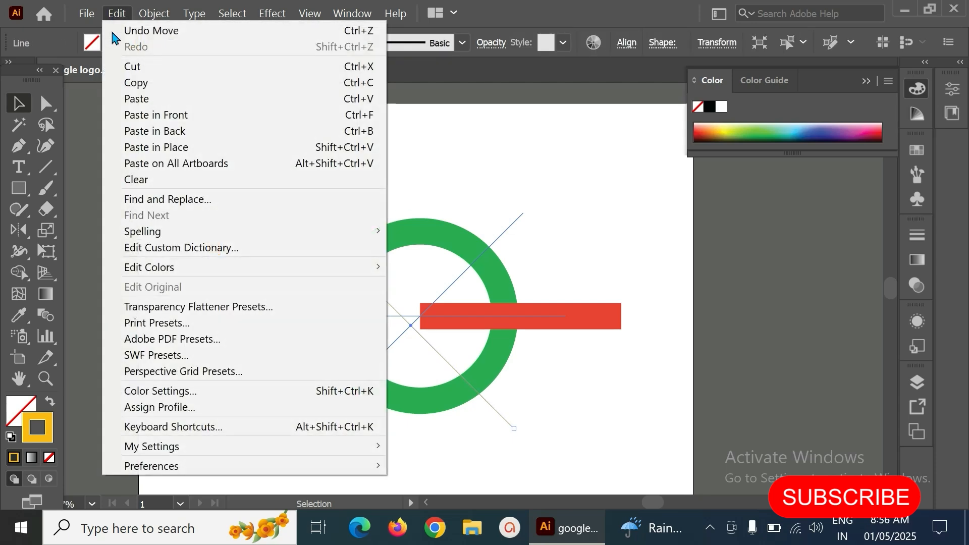
left_click(166, 147)
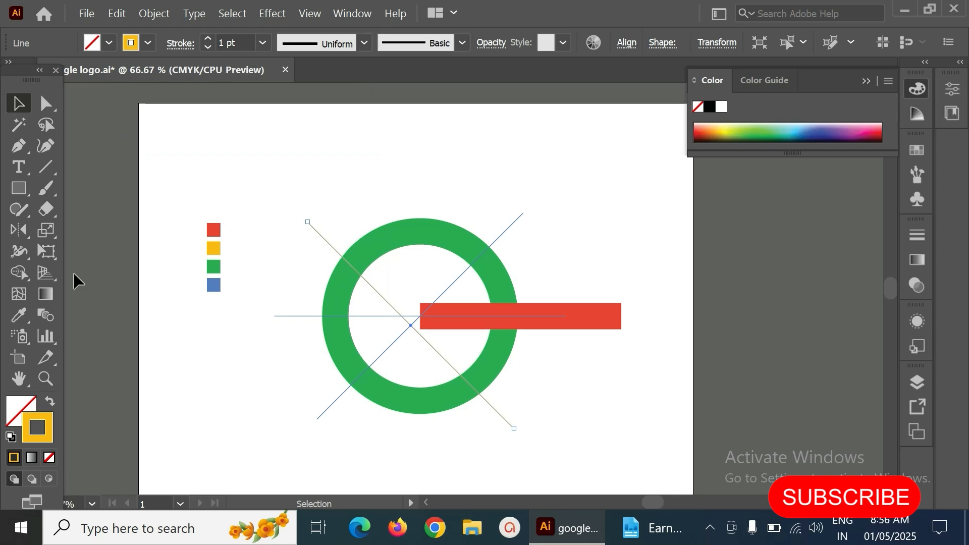
- Reflect the yellow diagonal copy across the horizontal line's axis with the Reflect tool
left_click_drag(15, 237, 96, 250)
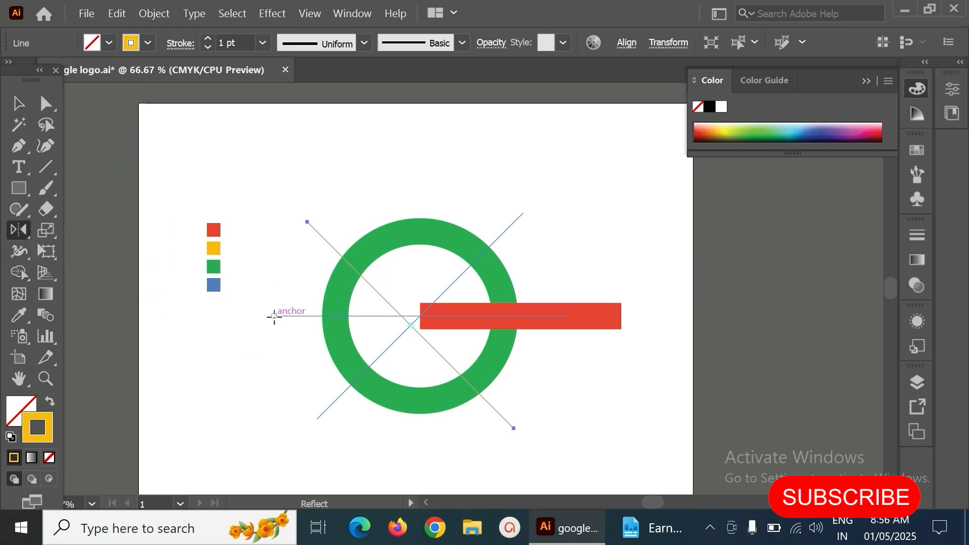
left_click(274, 315)
left_click_drag(566, 316, 566, 318)
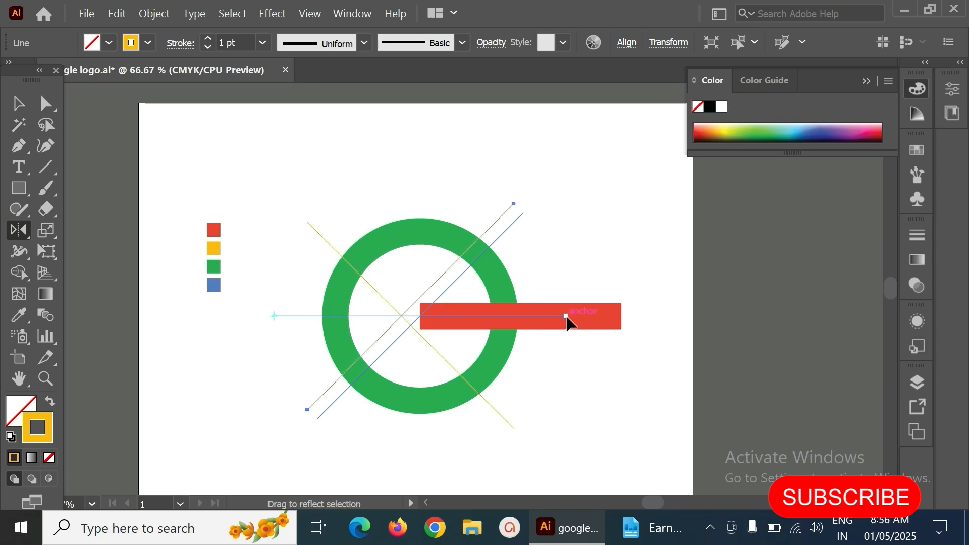
key("v")
left_click(398, 169)
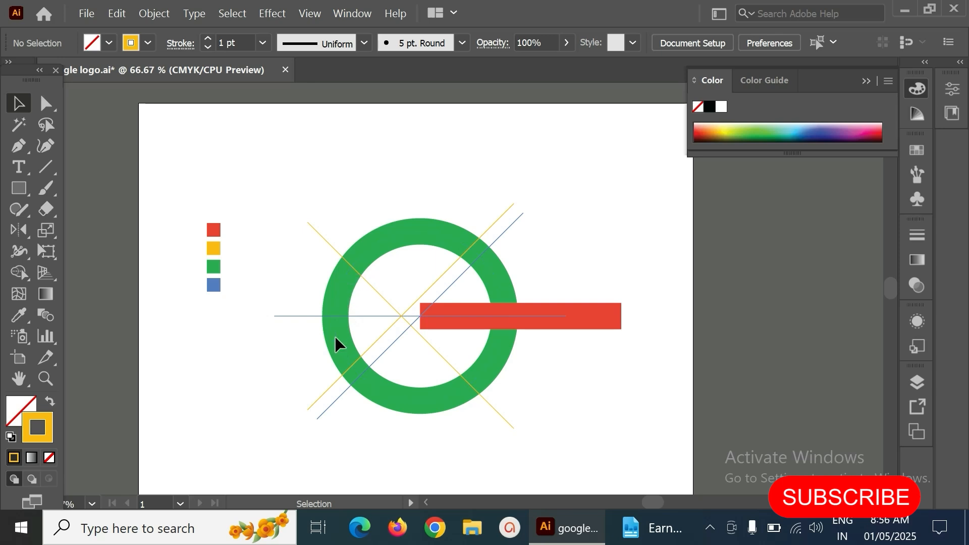
- Delete the blue horizontal guide line
left_click(366, 317)
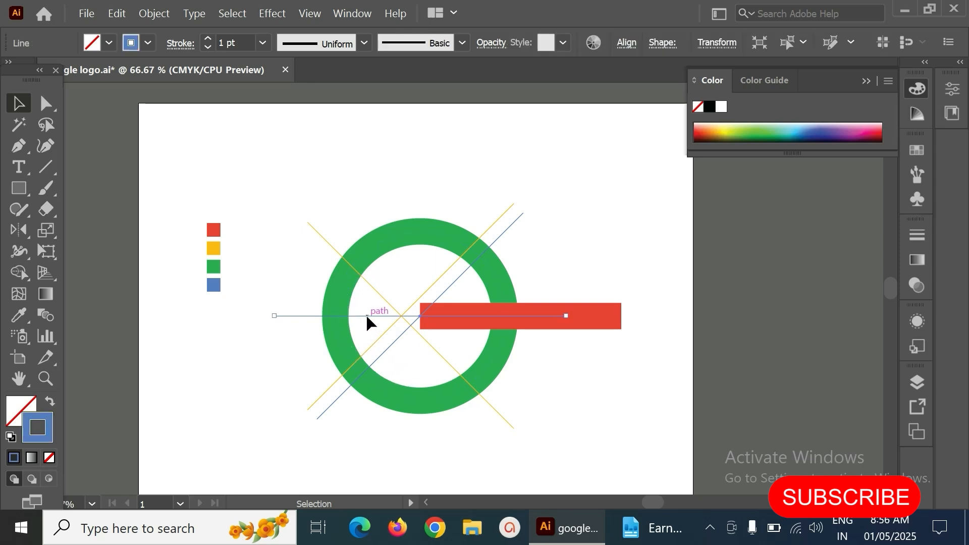
key("Delete")
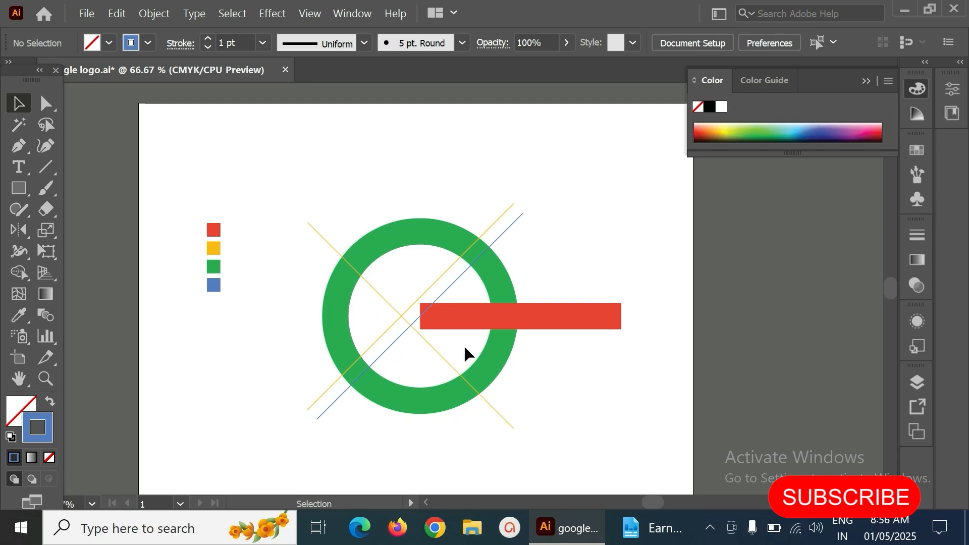
- Expand the red bar and the green ring together into filled shapes
left_click(597, 320)
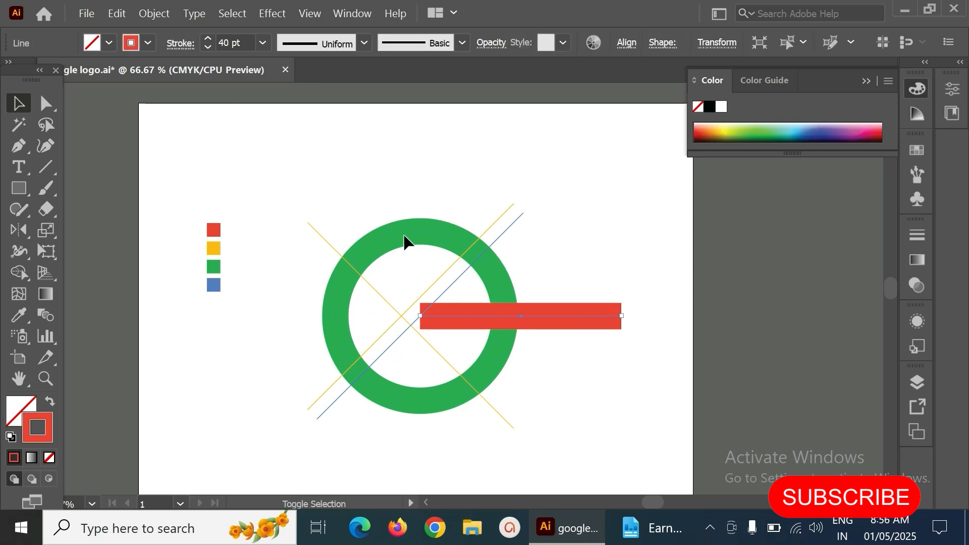
left_click(407, 238, "shift")
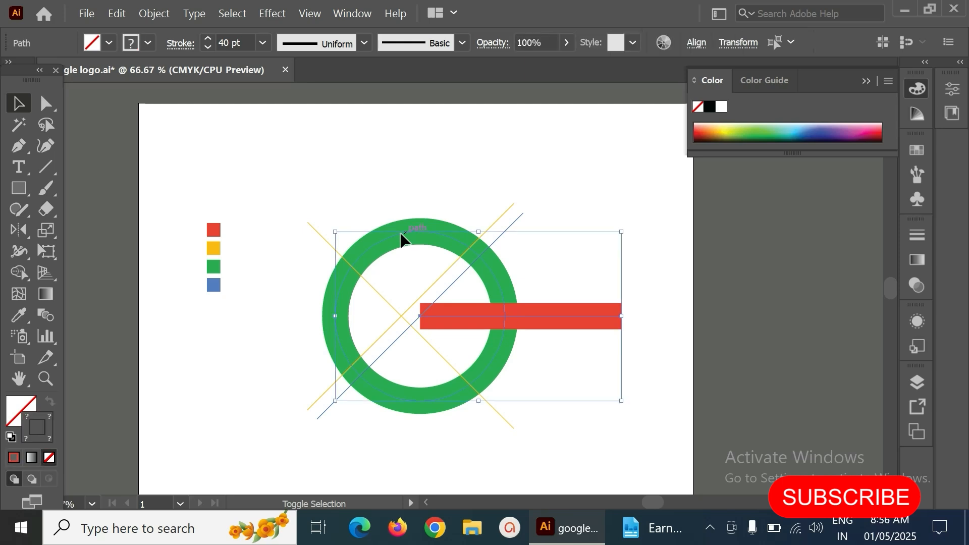
left_click(154, 13)
left_click(220, 180)
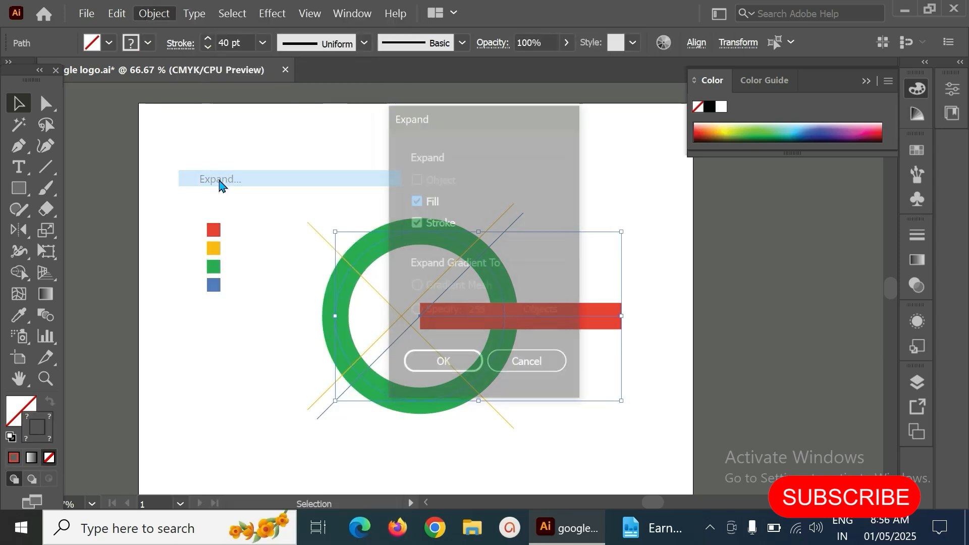
left_click(444, 365)
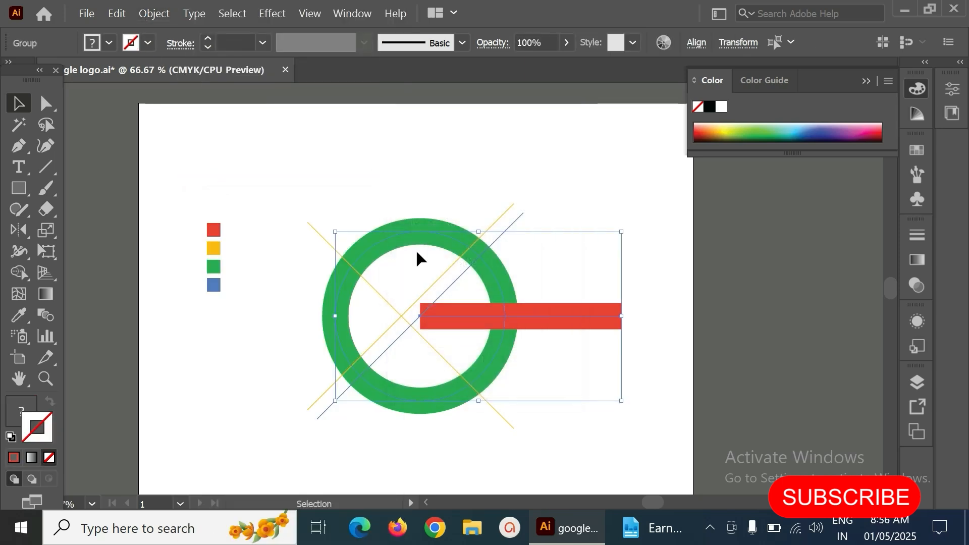
left_click(395, 162)
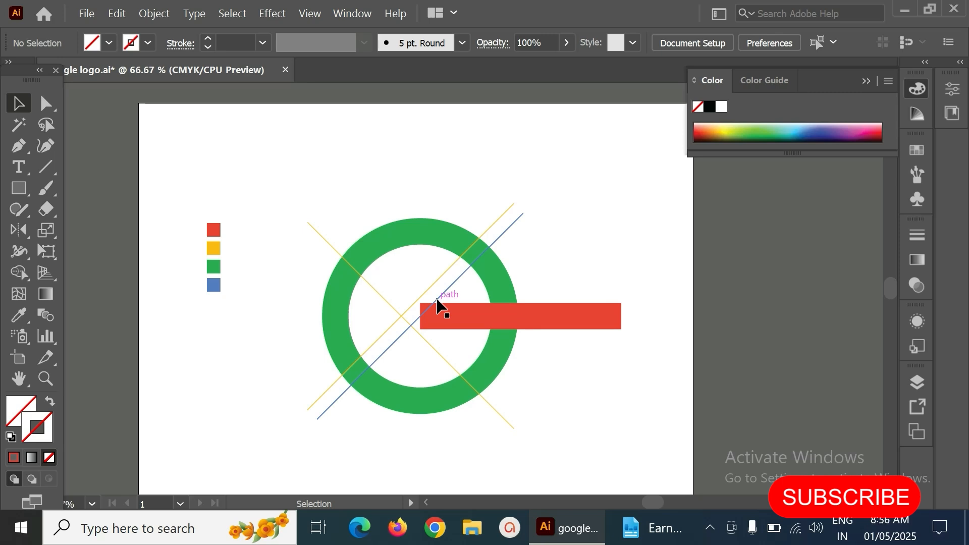
- Select all the artwork and merge the bar's inner part with the ring's lower-right arc using Shape Builder
left_click_drag(266, 167, 662, 475)
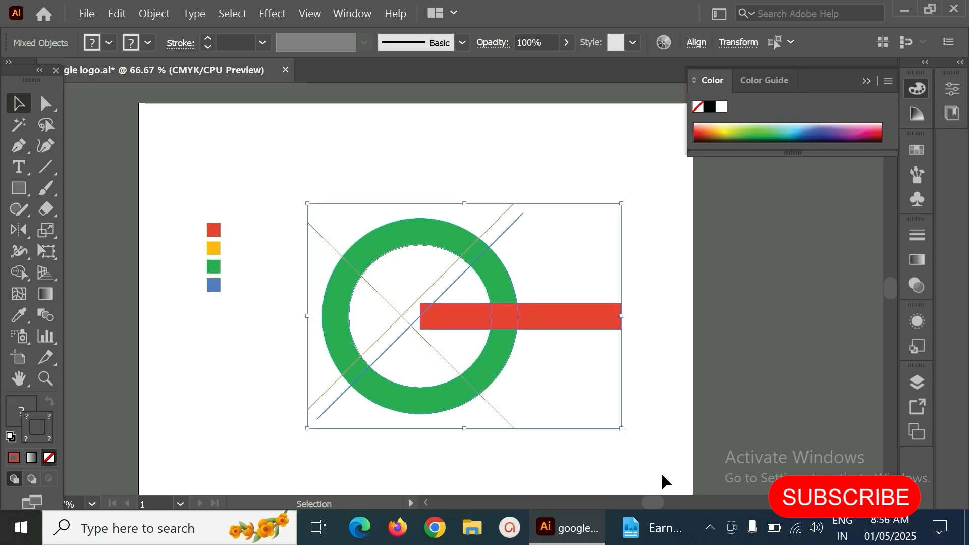
left_click(21, 273)
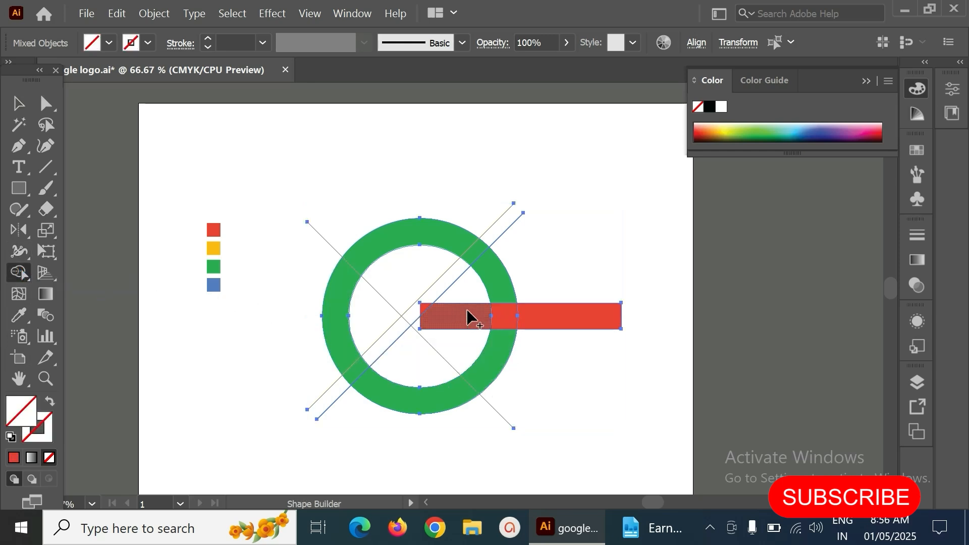
mouse_move(467, 317)
left_mouse_down()
mouse_move(497, 318)
mouse_move(512, 333)
mouse_move(504, 344)
mouse_move(493, 324)
mouse_move(495, 372)
mouse_move(472, 393)
left_mouse_up()
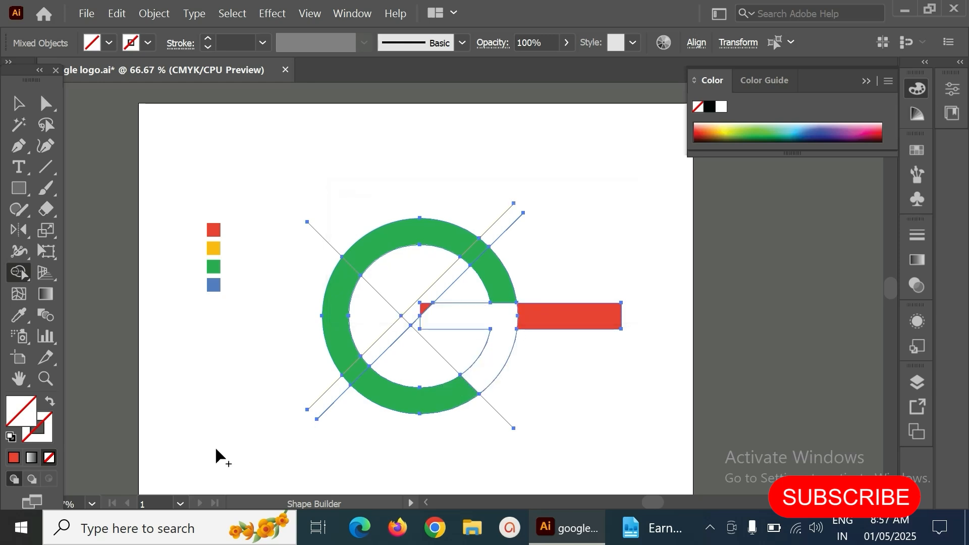
- Apply Shape Builder to the ring's left arc section
double_click(25, 419)
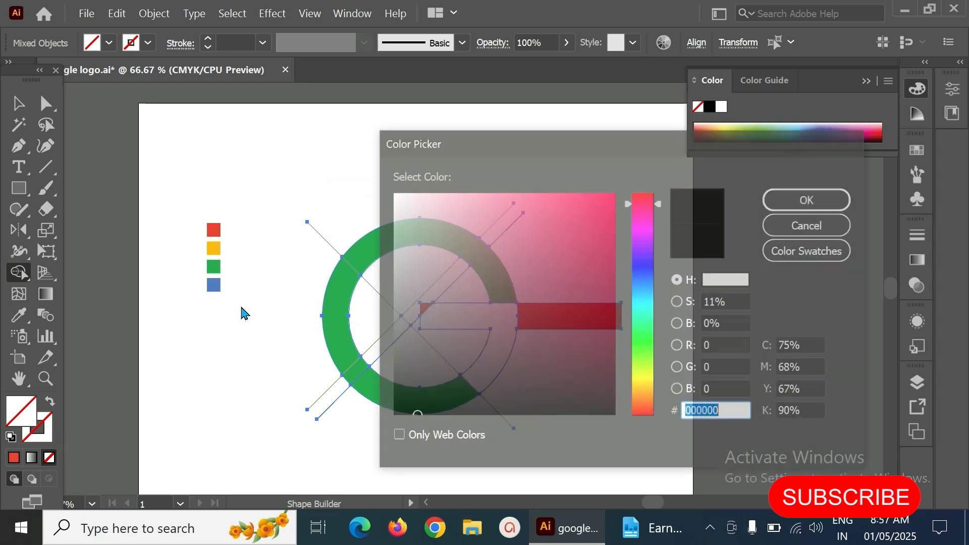
left_click(809, 225)
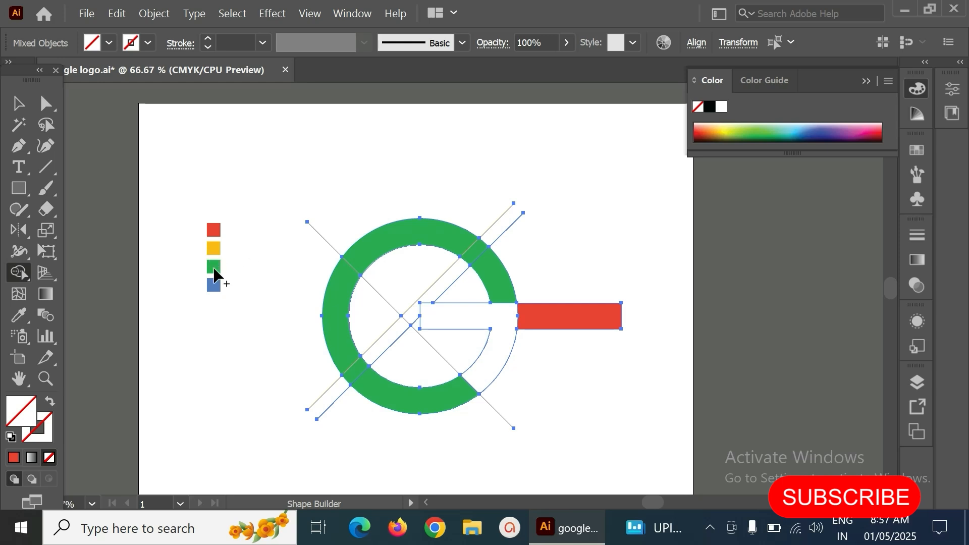
left_click(335, 326)
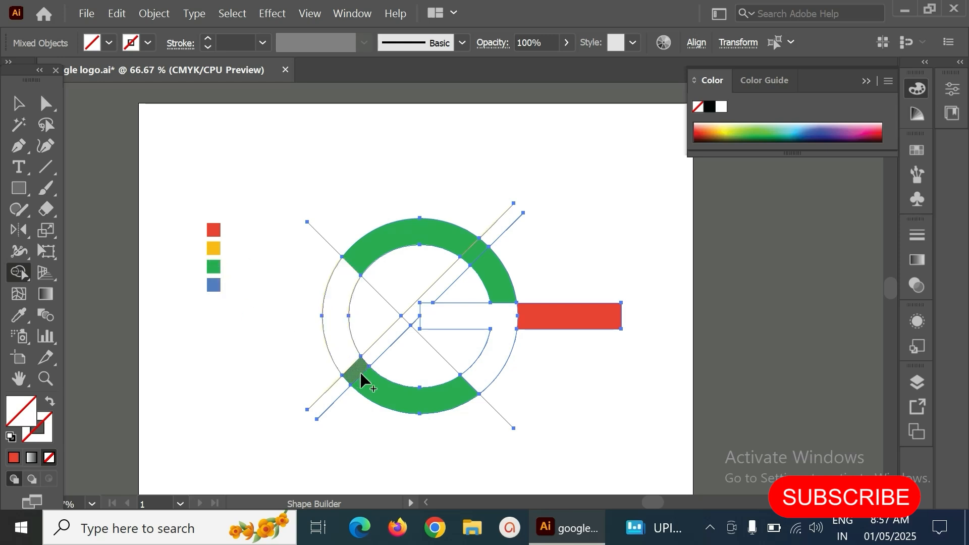
- Merge the ring's bottom arcs into one section and its top arcs into another with Shape Builder
mouse_move(356, 369)
left_mouse_down()
mouse_move(422, 396)
mouse_move(435, 426)
left_mouse_up()
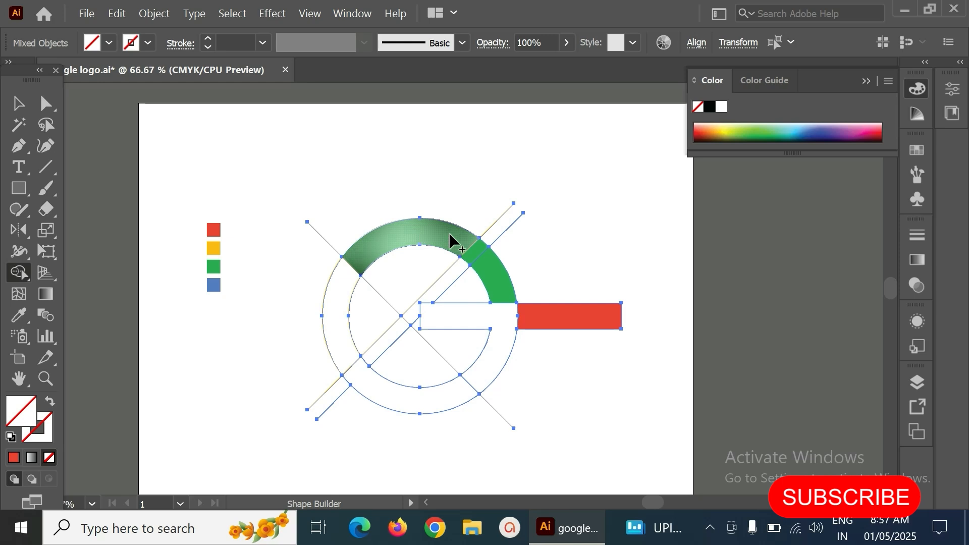
left_click_drag(450, 235, 475, 255)
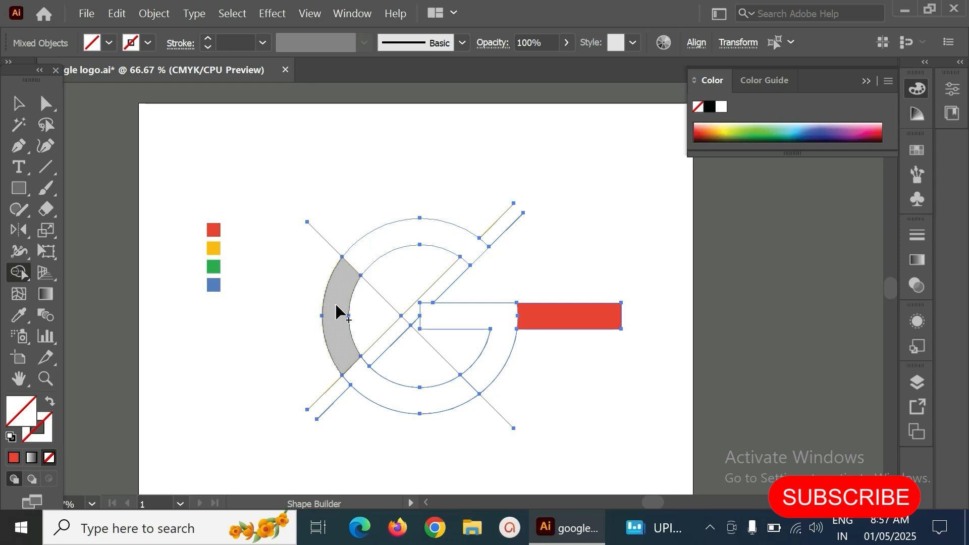
key("v")
key("ctrl+a")
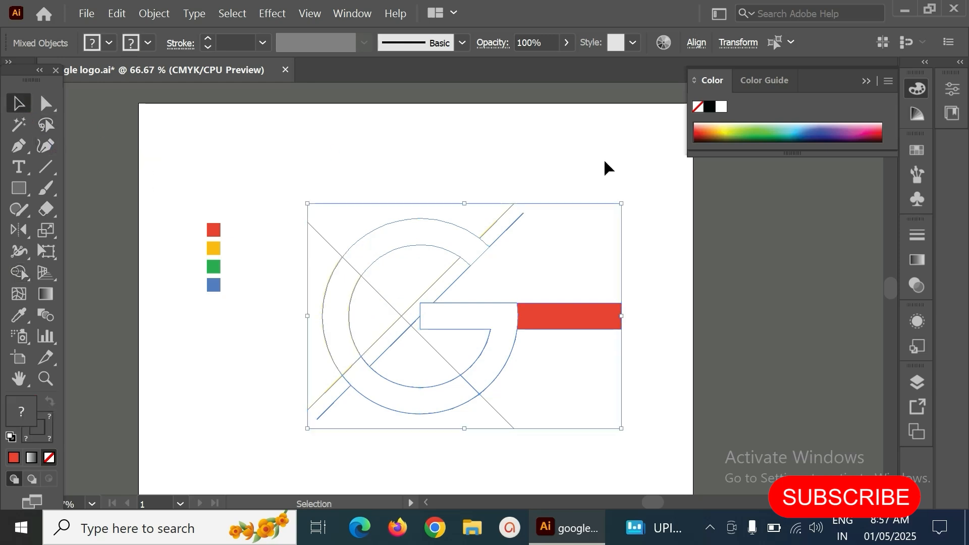
left_click(605, 162)
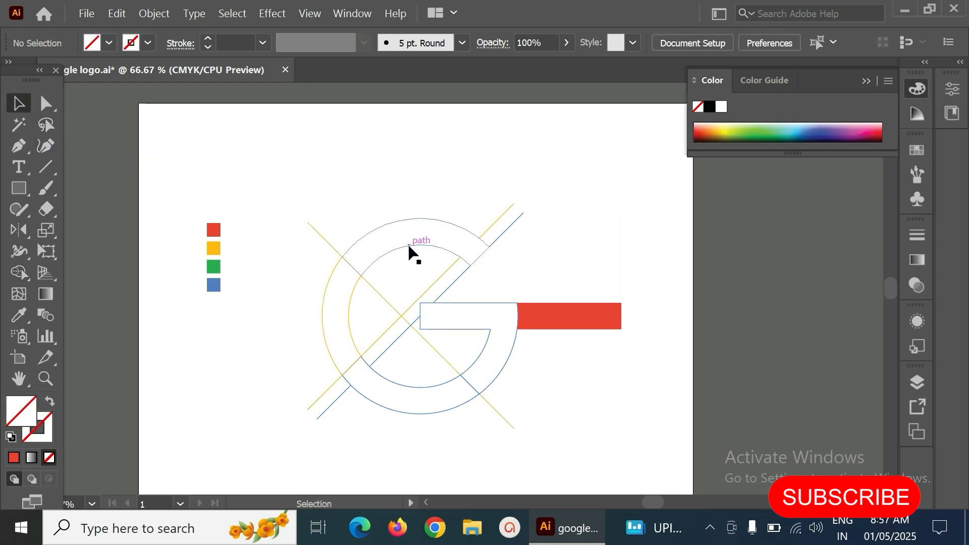
- Fill the ring's top arc with a pink colour picked in the Color Picker
left_click(410, 248)
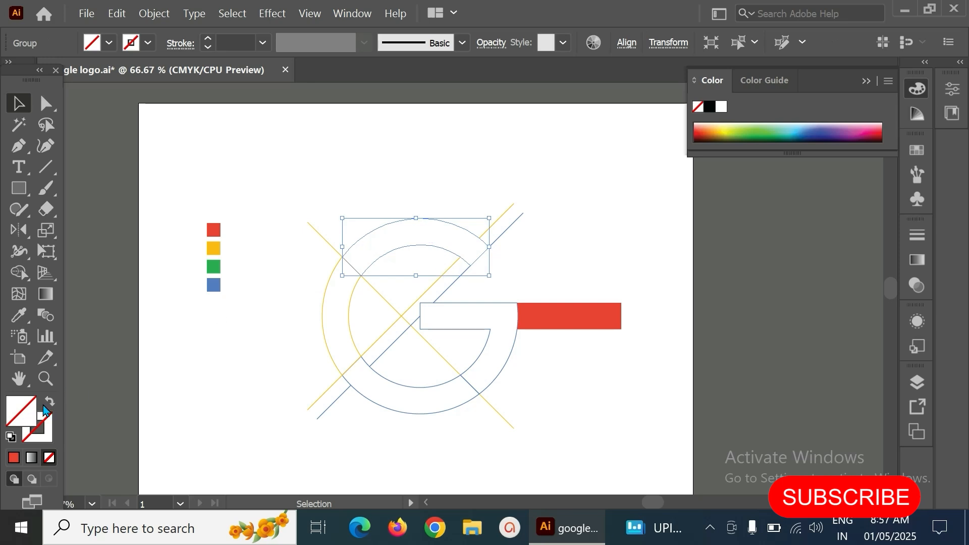
double_click(31, 410)
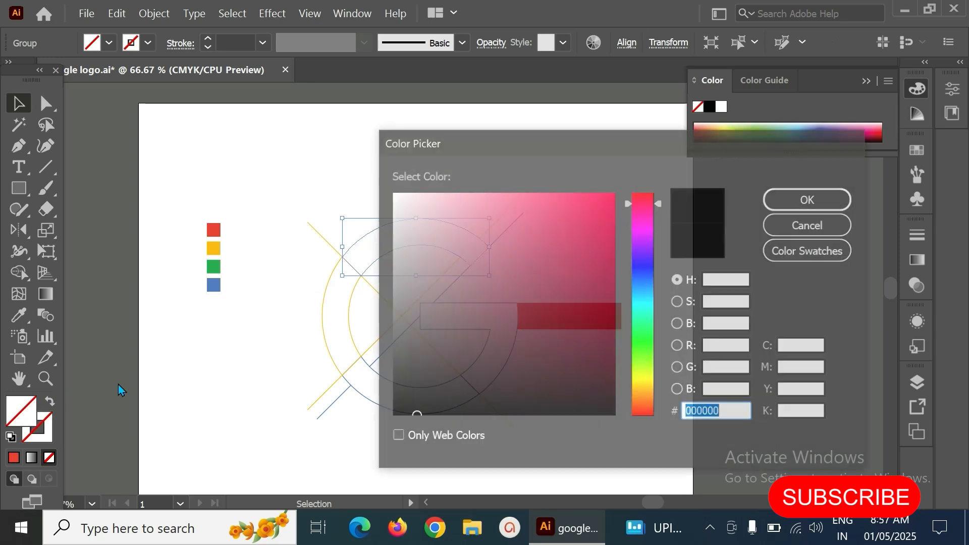
left_click(542, 245)
left_click(796, 207)
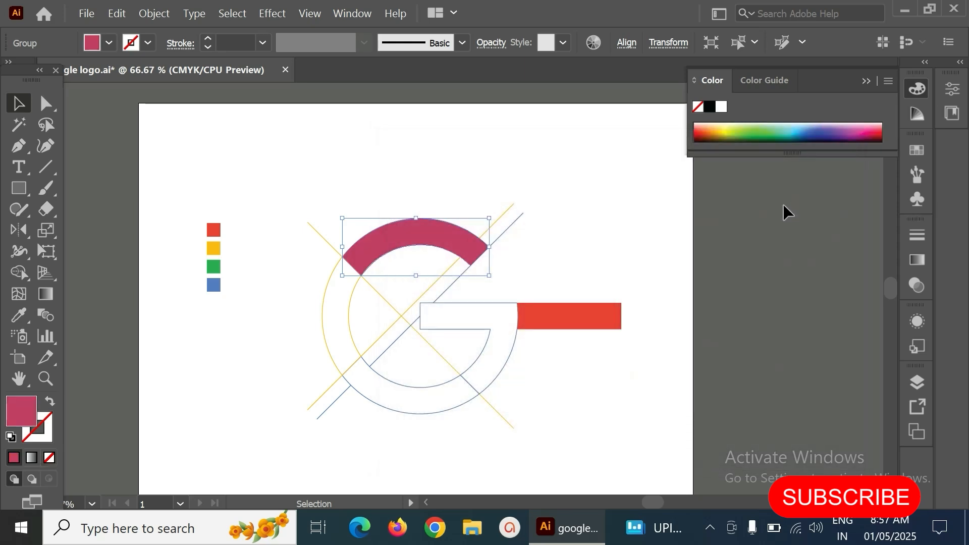
- Fill the ring's top arc with the red swatch colour using the Eyedropper
left_click(418, 176)
left_click(424, 242)
key("i")
left_click(212, 228)
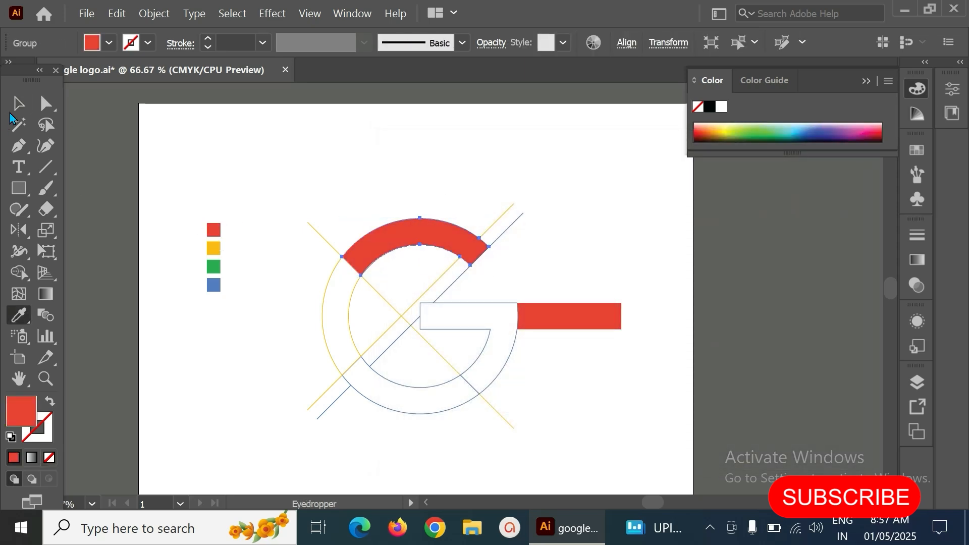
- Fill the ring's left arc with the yellow swatch colour using the Eyedropper
left_click(18, 102)
left_click(363, 158)
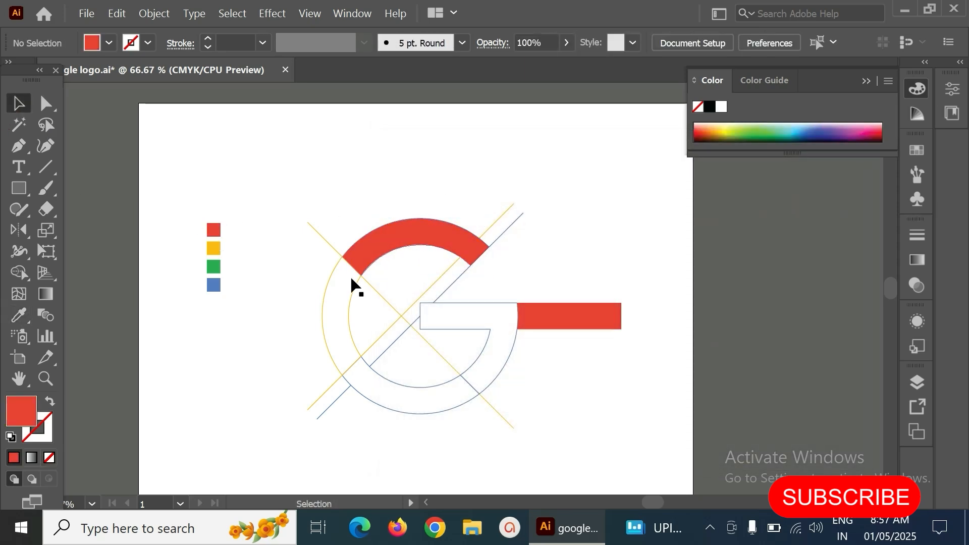
left_click(325, 335)
left_click(285, 325)
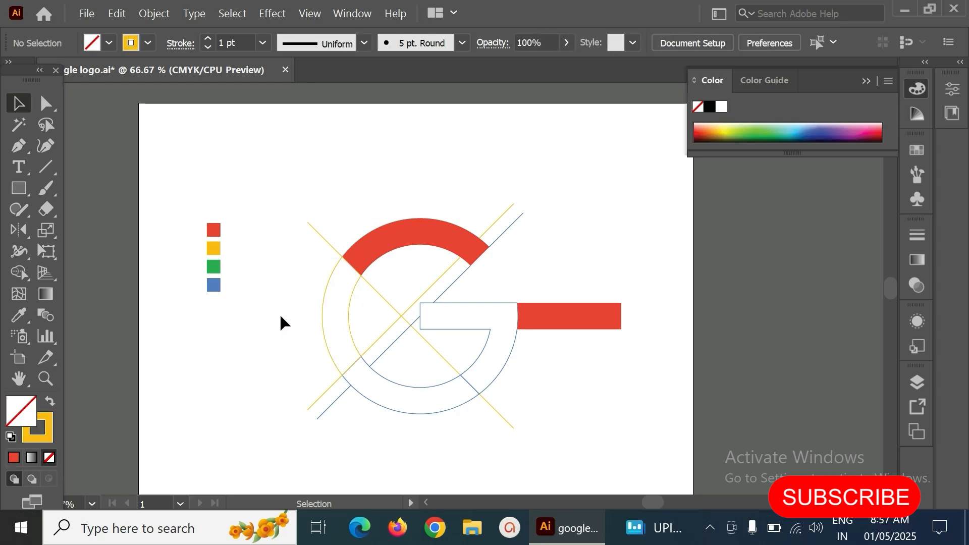
key("i")
left_click(212, 248)
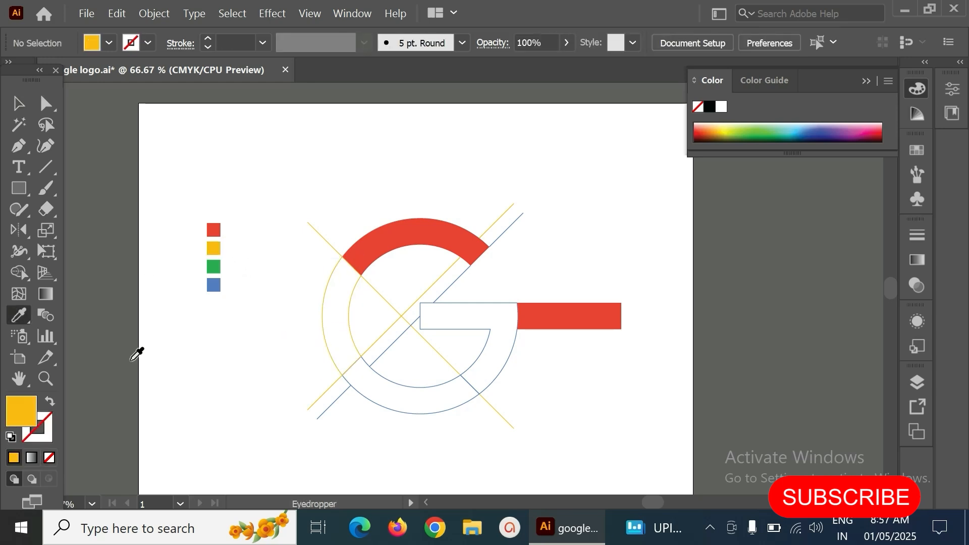
left_click(18, 103)
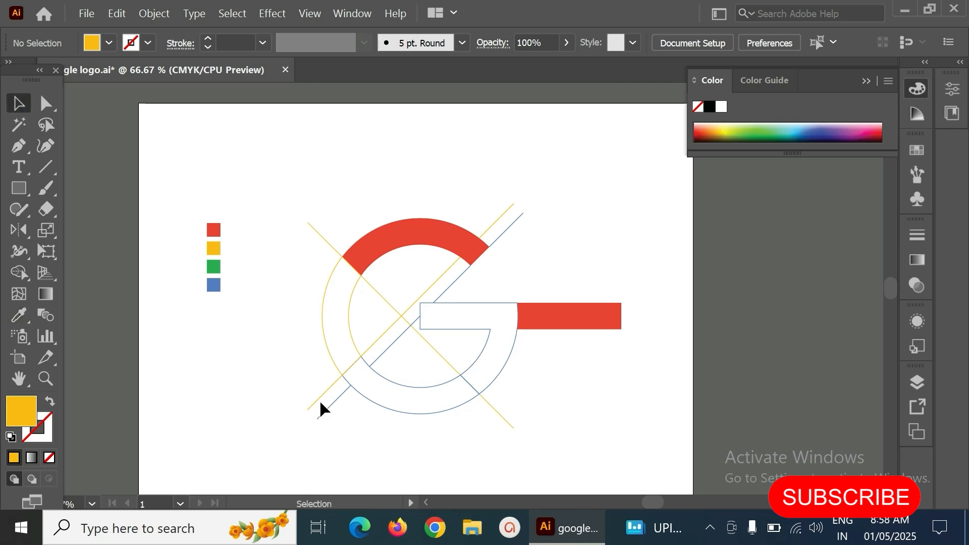
left_click(329, 354)
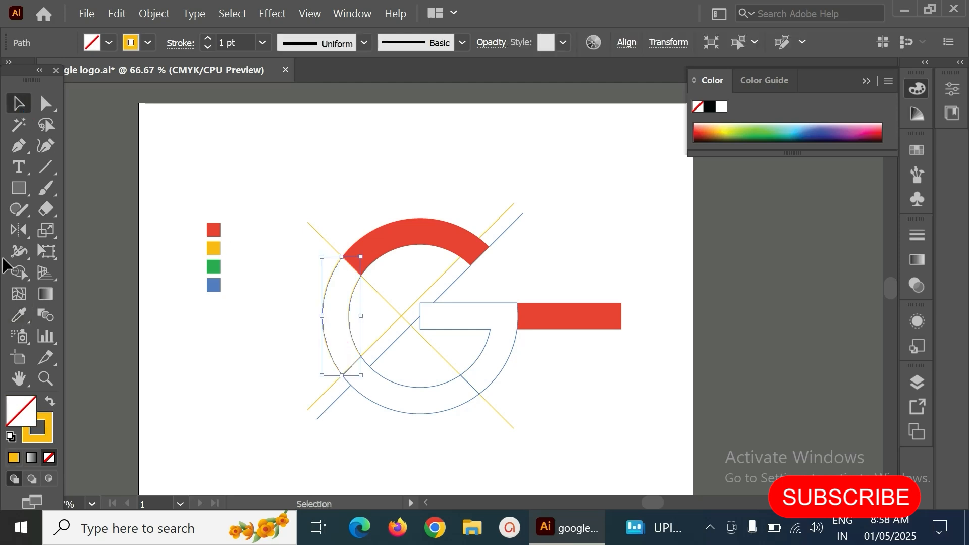
left_click(20, 319)
left_click(213, 248)
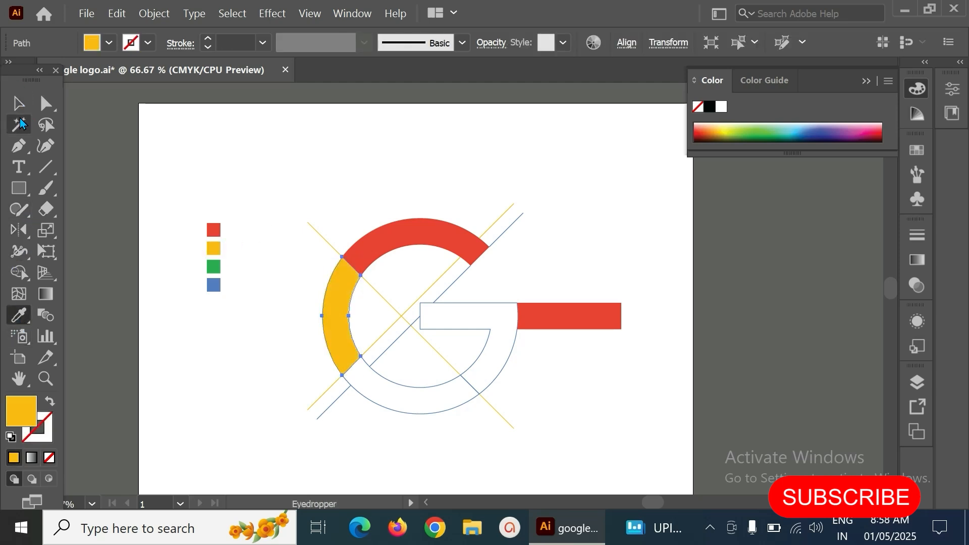
- Fill the ring's bottom arc with the green swatch colour using the Eyedropper
left_click(18, 103)
left_click(368, 217)
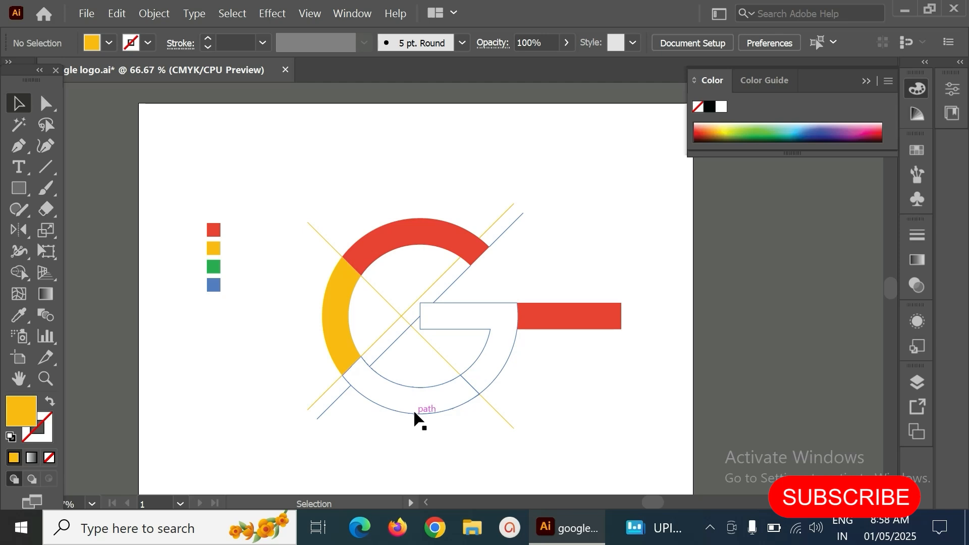
left_click(414, 414)
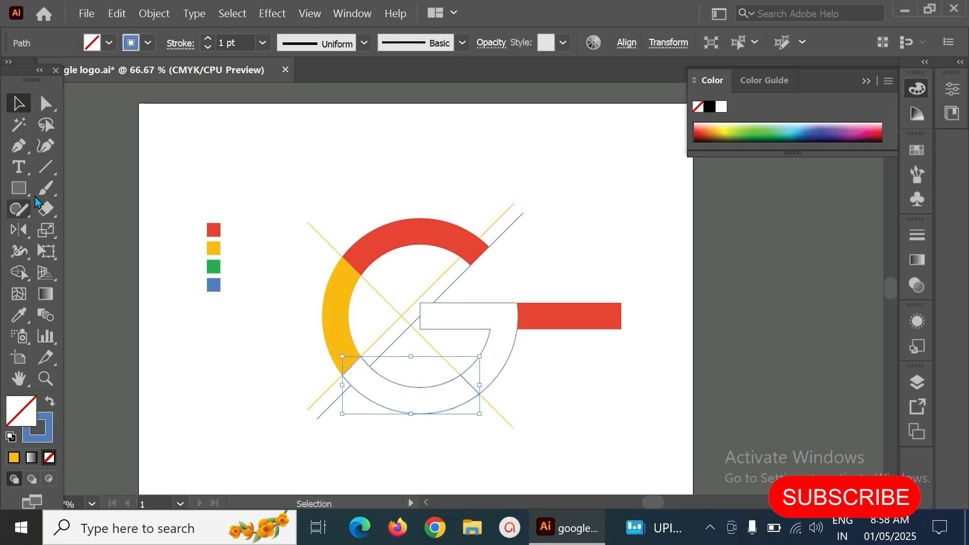
left_click(19, 315)
left_click(214, 267)
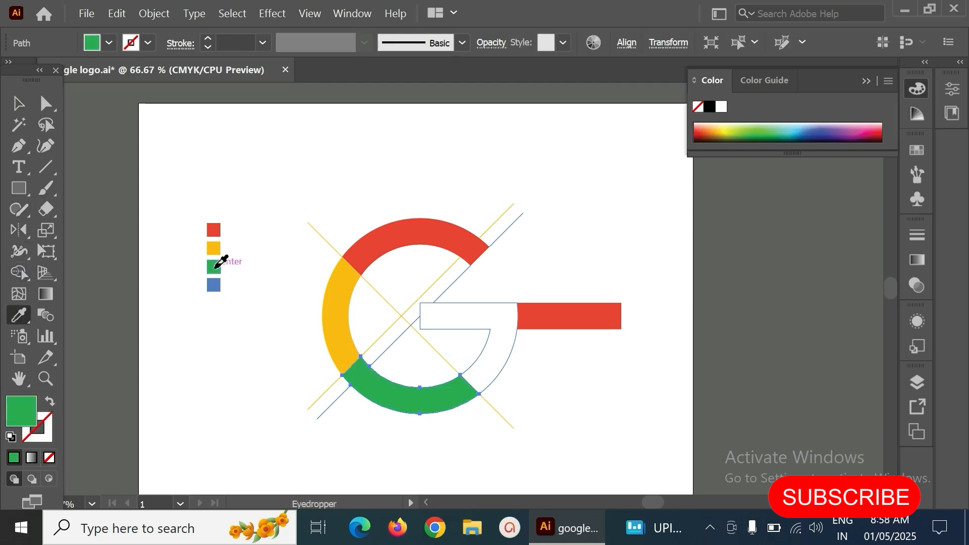
- Fill the G's right arc and inner bar section with the blue swatch colour using the Eyedropper
key("v")
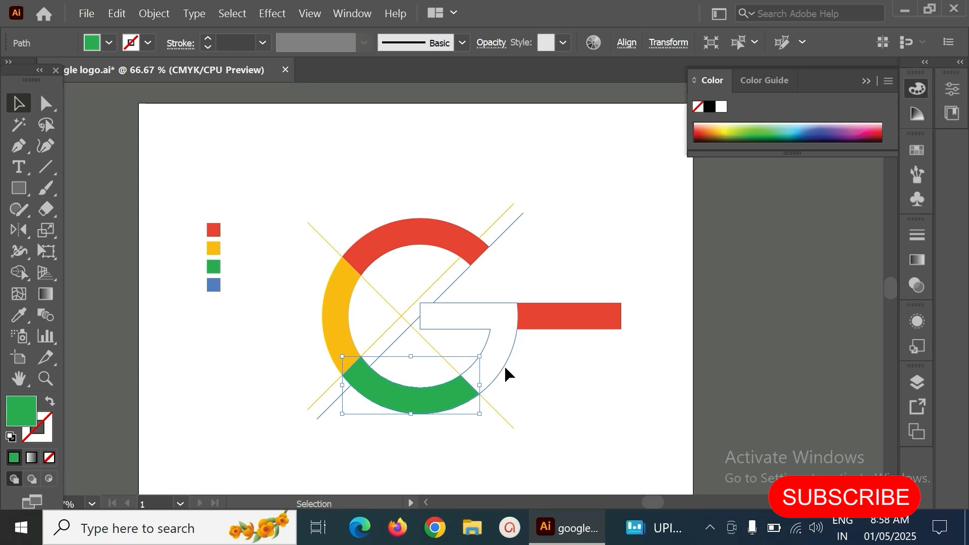
left_click(506, 373)
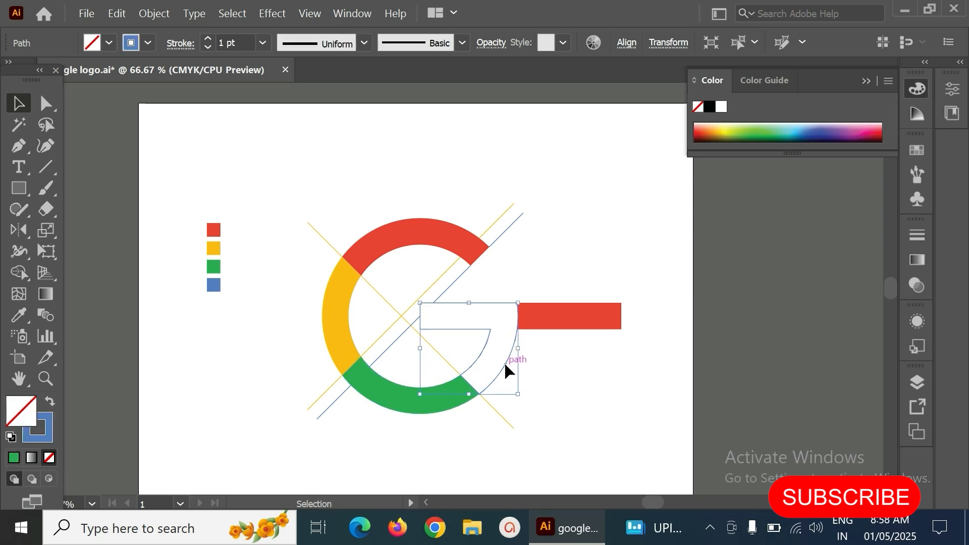
left_click(18, 316)
left_click(214, 284)
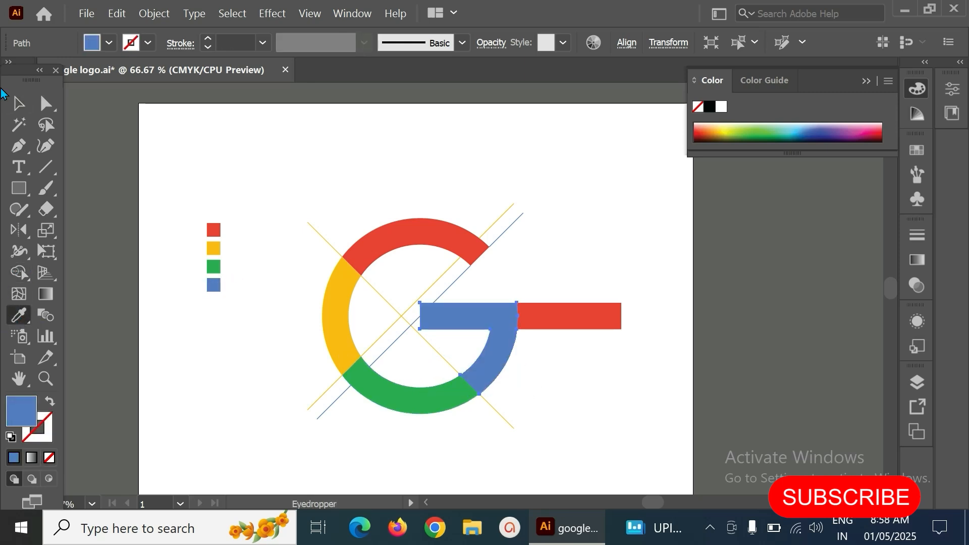
- Delete the diagonal guide lines and the leftover red bar, keeping the four coloured sections
left_click(19, 103)
left_click(506, 151)
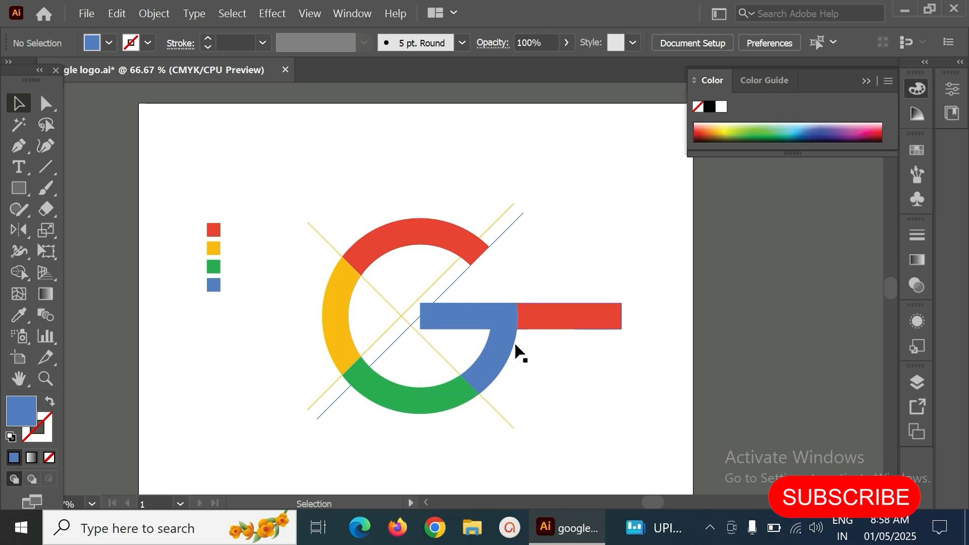
left_click(510, 348)
left_click(386, 377, "shift")
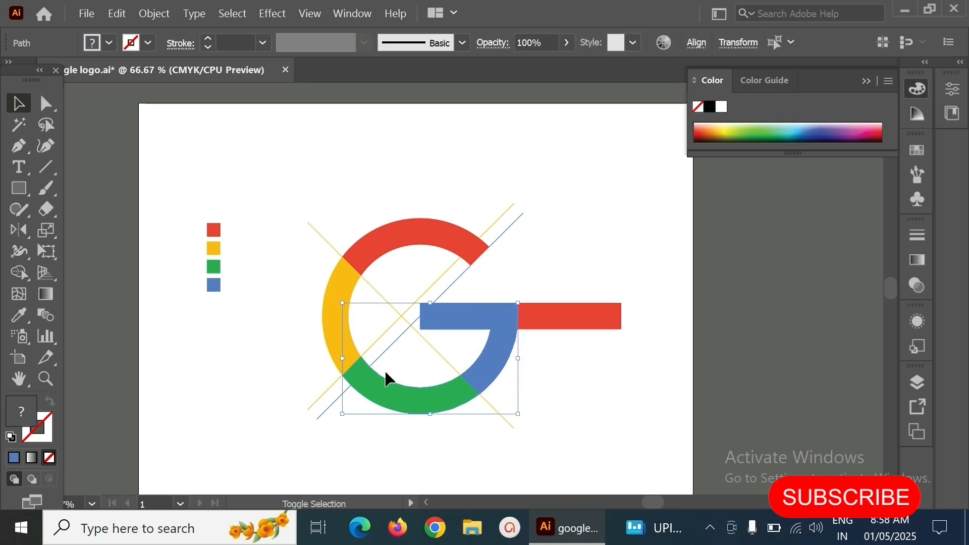
left_click(340, 276, "shift")
left_click(427, 242, "shift")
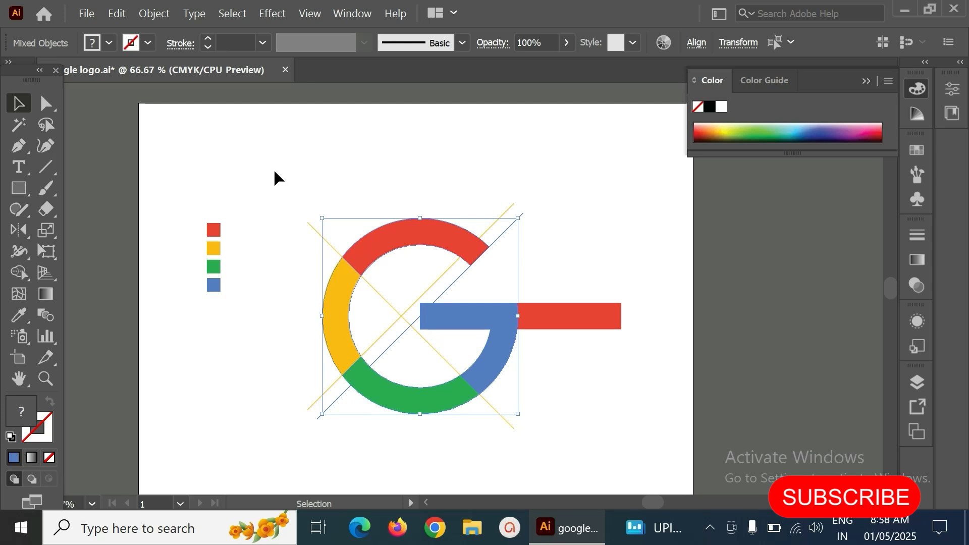
left_click_drag(265, 146, 665, 465)
key("Delete")
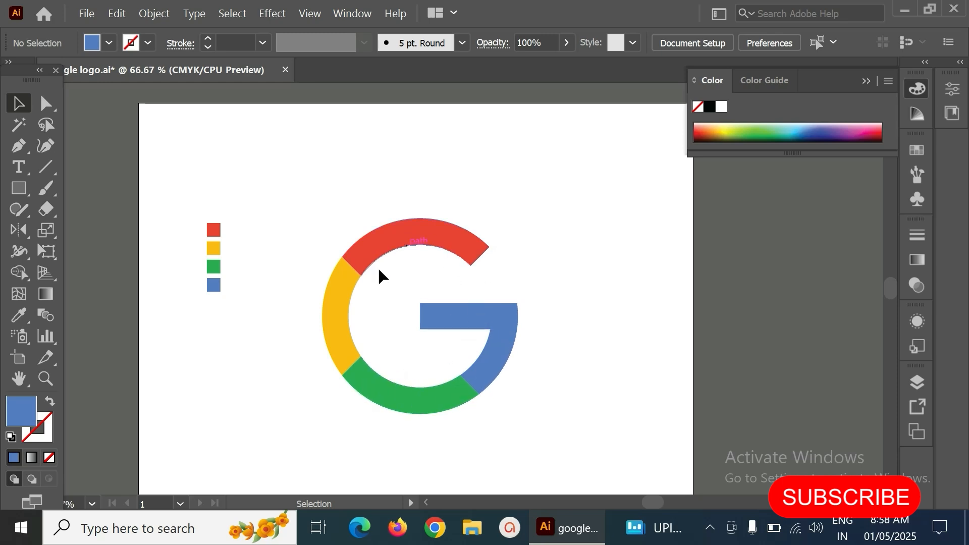
- Select the whole finished G logo and nudge it slightly up and left
key("ctrl+minus")
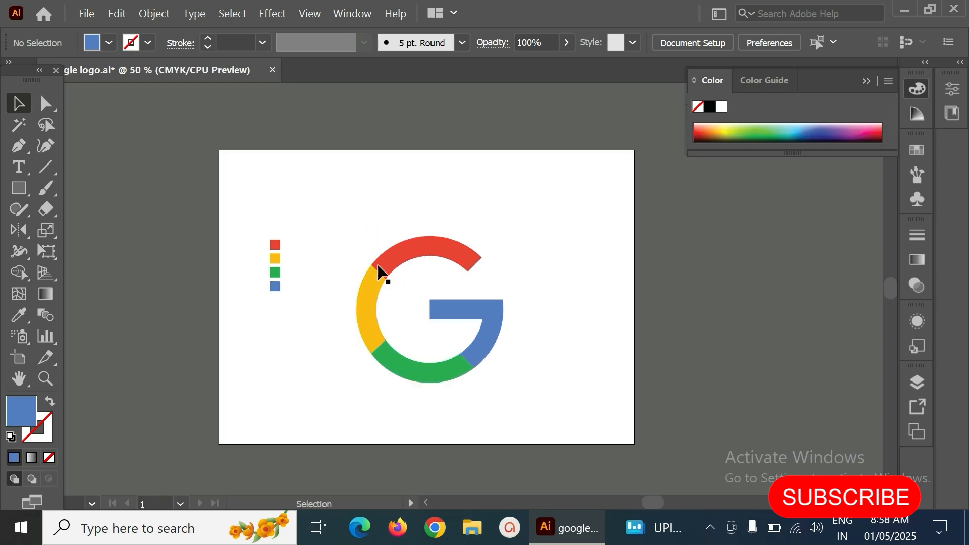
left_click_drag(333, 218, 544, 395)
left_click_drag(484, 354, 479, 348)
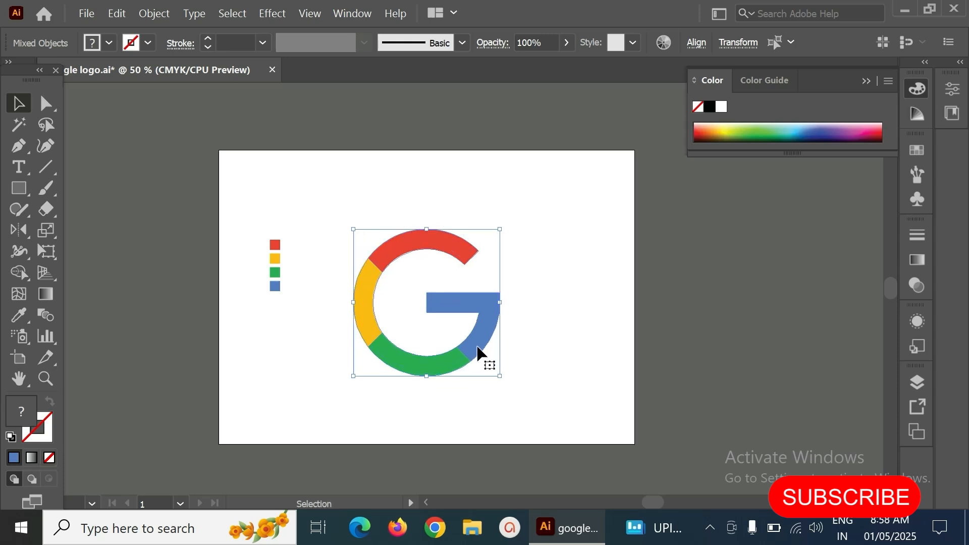